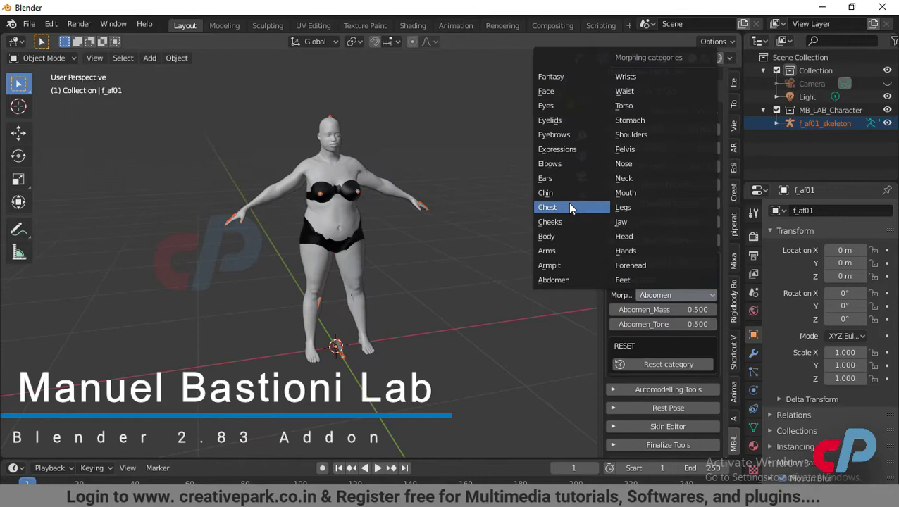
- Adjust a morph in the character's Chest category and set skin_complexion to 0.2
click(568, 203)
drag(663, 309, 698, 310)
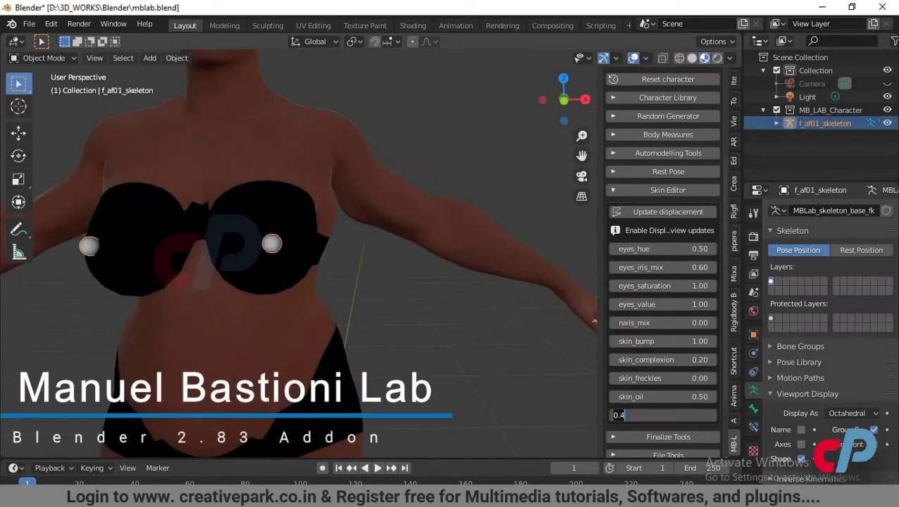
click(663, 359)
text(0.2)
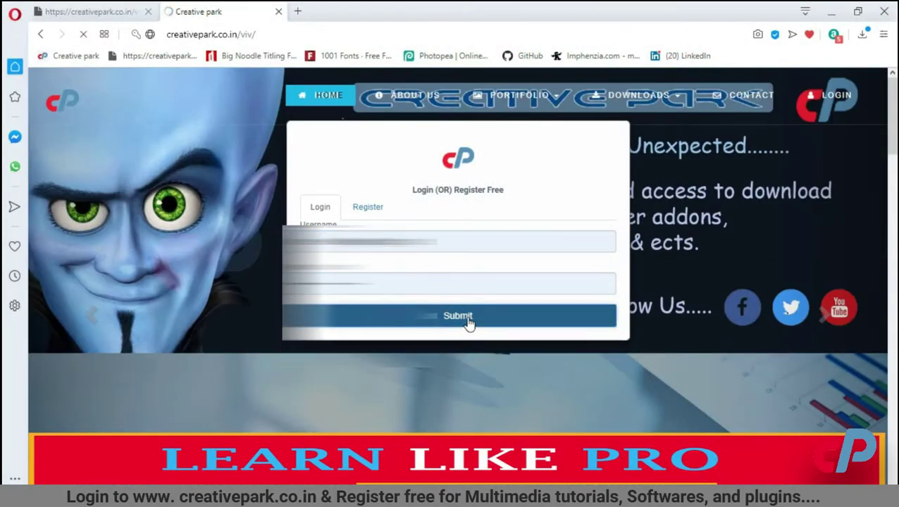
- Submit the login form on the Creative Park website and browse its home page
click(468, 320)
scroll(217, 224, down, 10)
scroll(217, 224, up, 10)
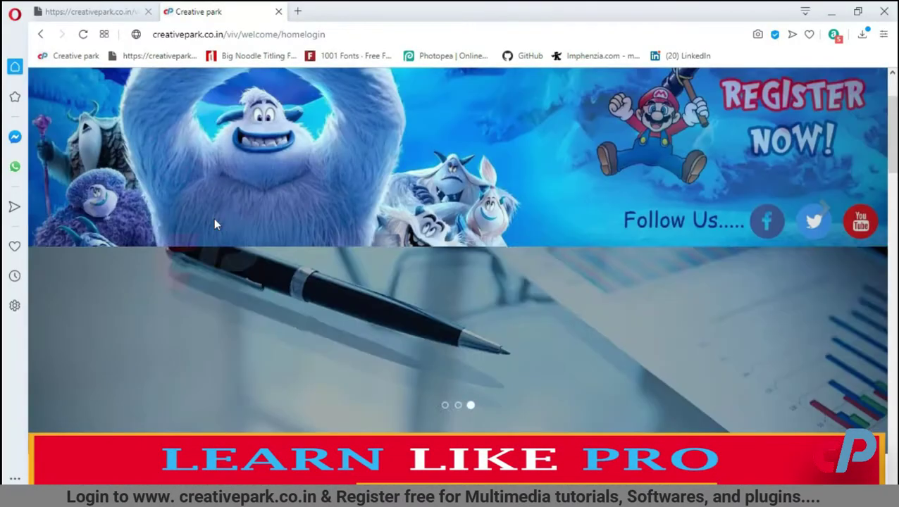
- Open the website's software downloads page, followed by its add-ons downloads page
mouse_move(562, 96)
click(578, 134)
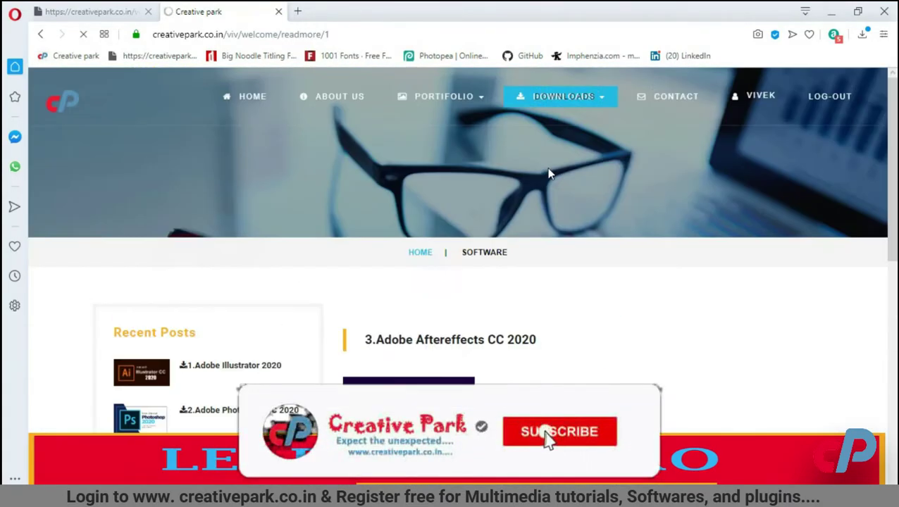
mouse_move(564, 96)
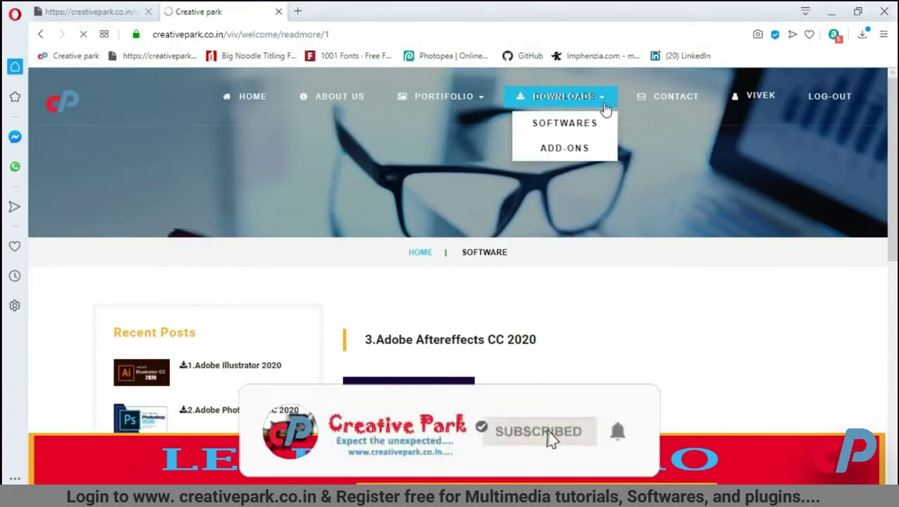
click(596, 150)
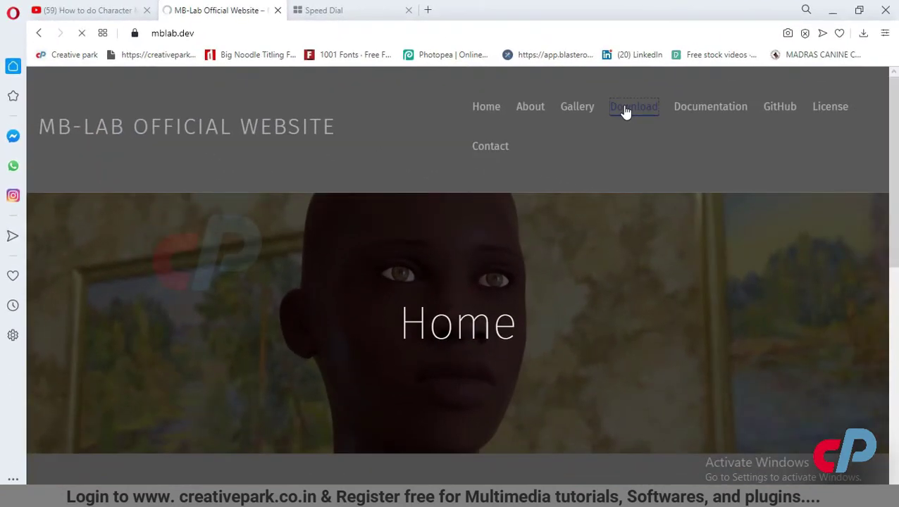
- Browse the versions on the MB-Lab download page and open the page for version 1.7.7
scroll(60, 257, down, 5)
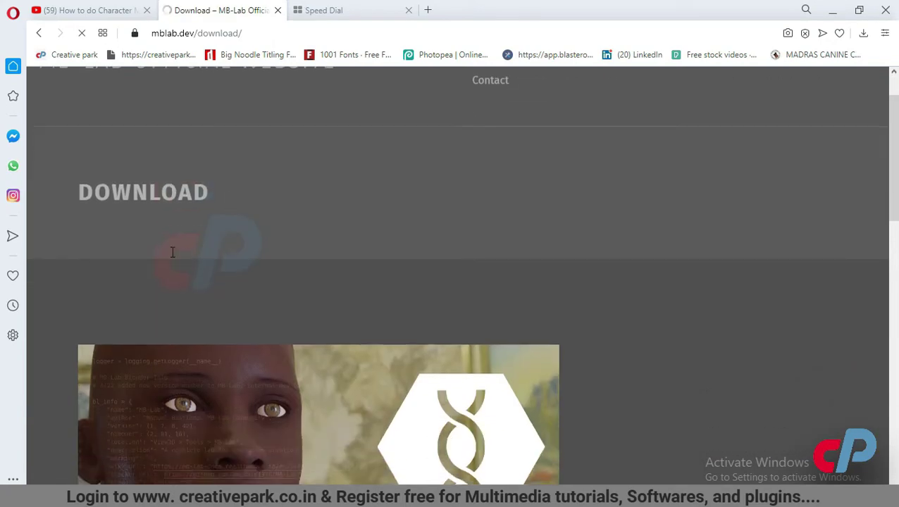
scroll(172, 257, down, 2)
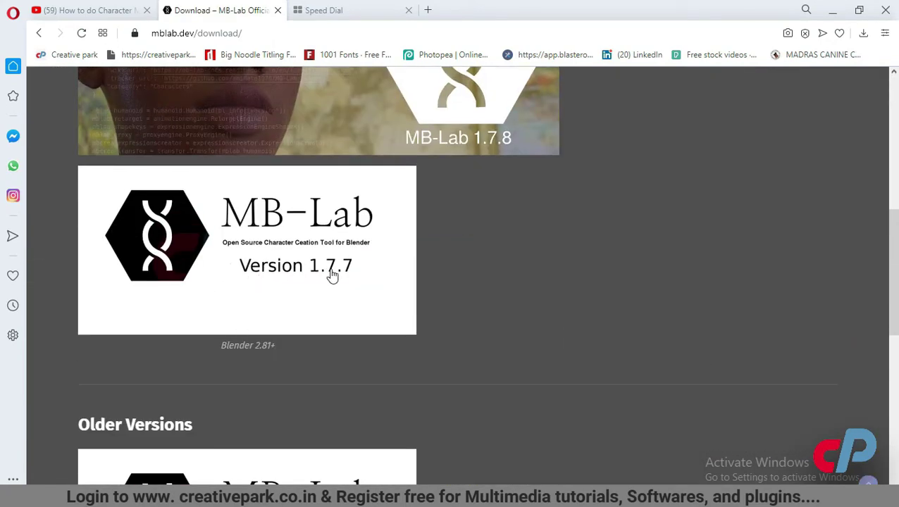
scroll(310, 275, down, 4)
scroll(295, 275, up, 4)
scroll(293, 279, down, 2)
scroll(305, 303, up, 2)
click(291, 237)
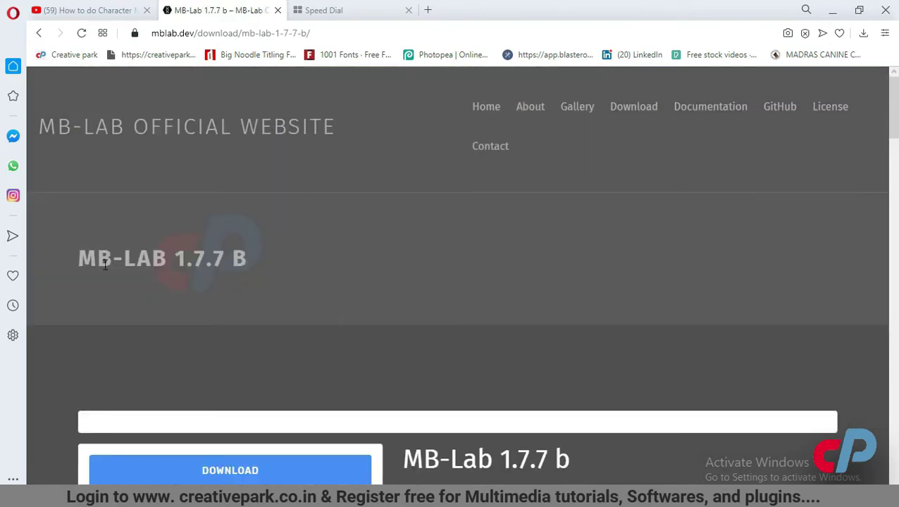
- Look through the file details, features and change notes on the MB-Lab 1.7.7 b page
scroll(335, 279, down, 5)
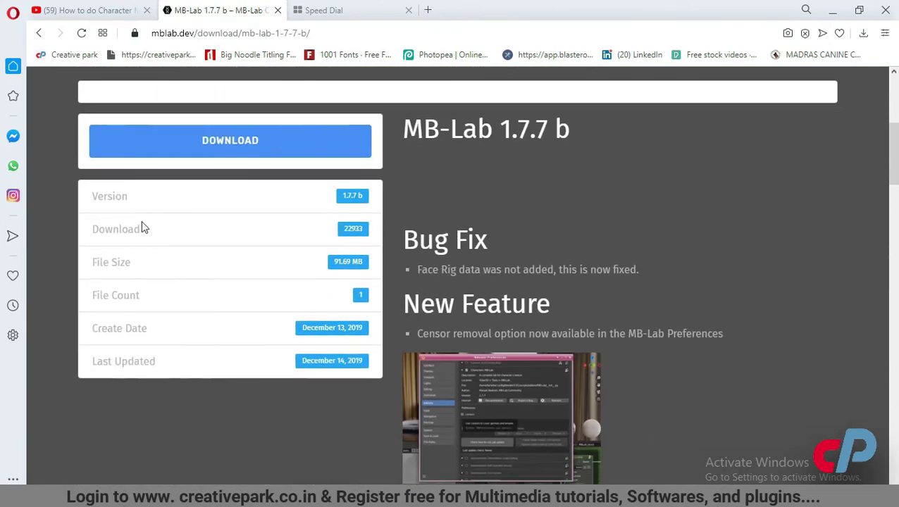
scroll(263, 223, down, 15)
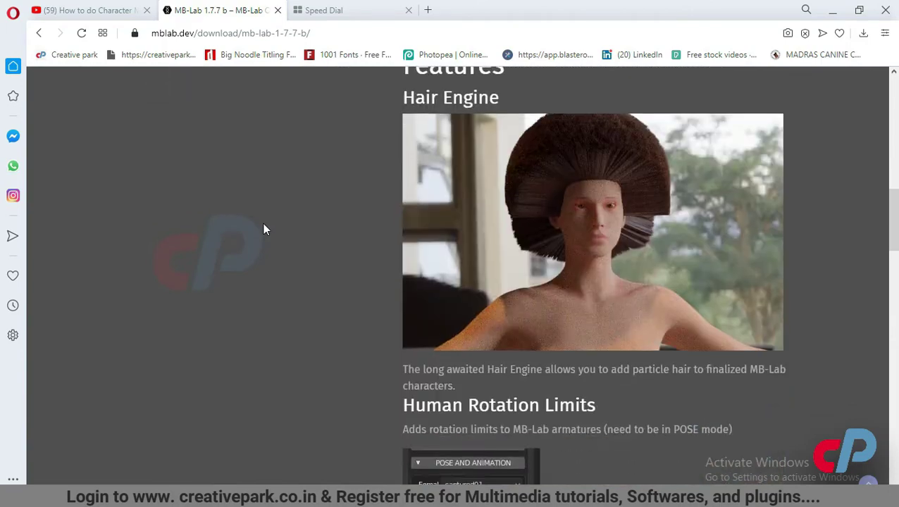
scroll(264, 225, down, 15)
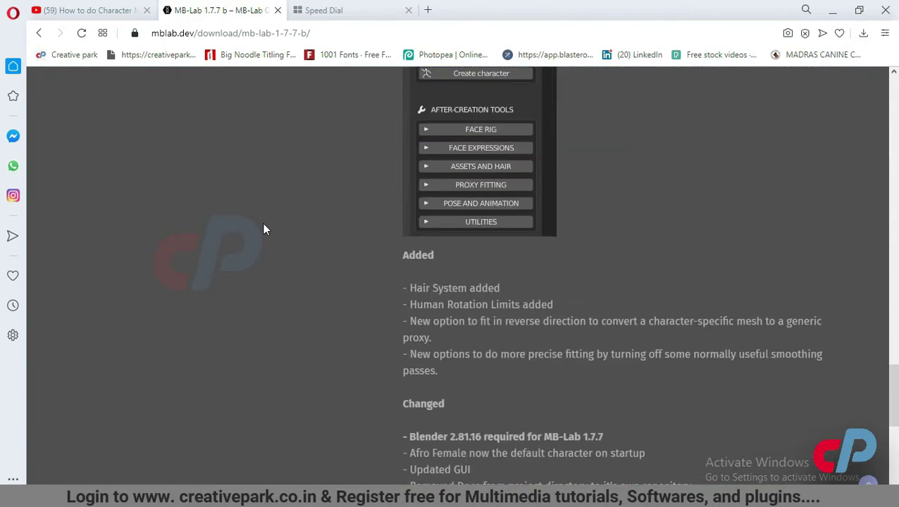
scroll(263, 232, up, 15)
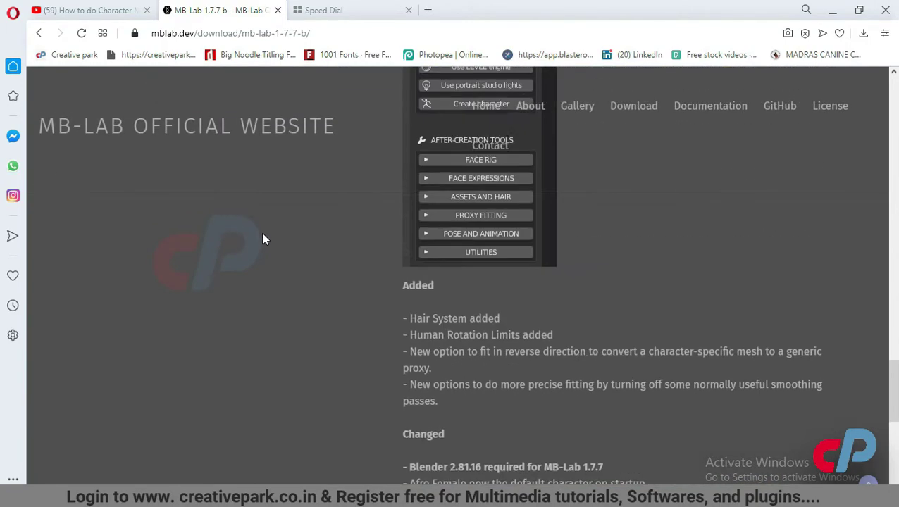
scroll(604, 224, up, 10)
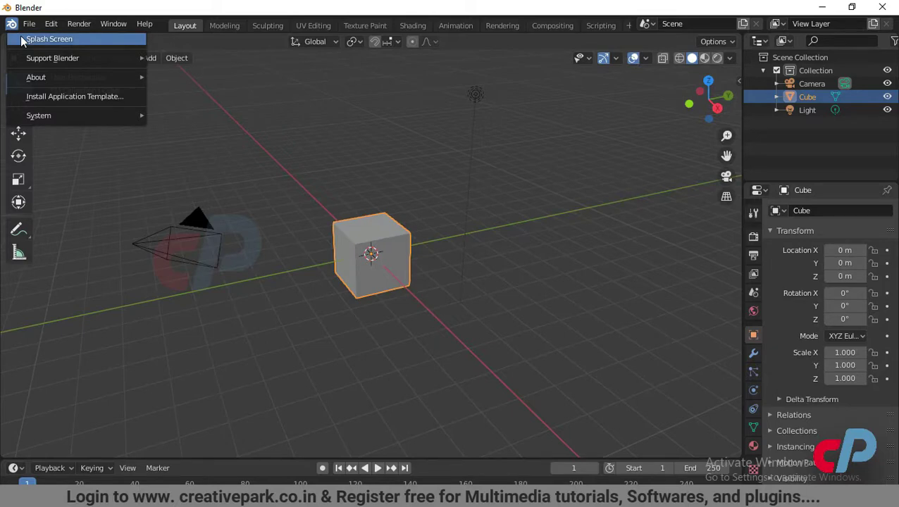
- Switch to Blender and show its splash screen to check the program version
click(43, 40)
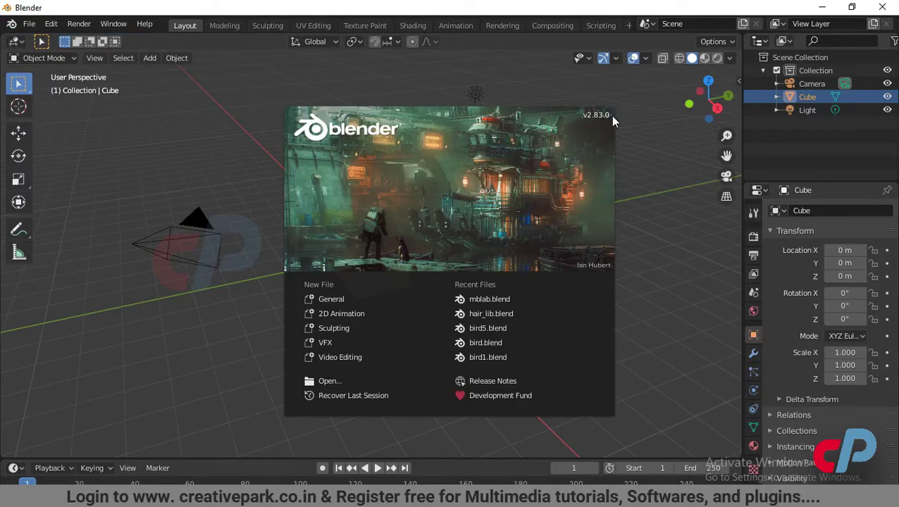
click(636, 131)
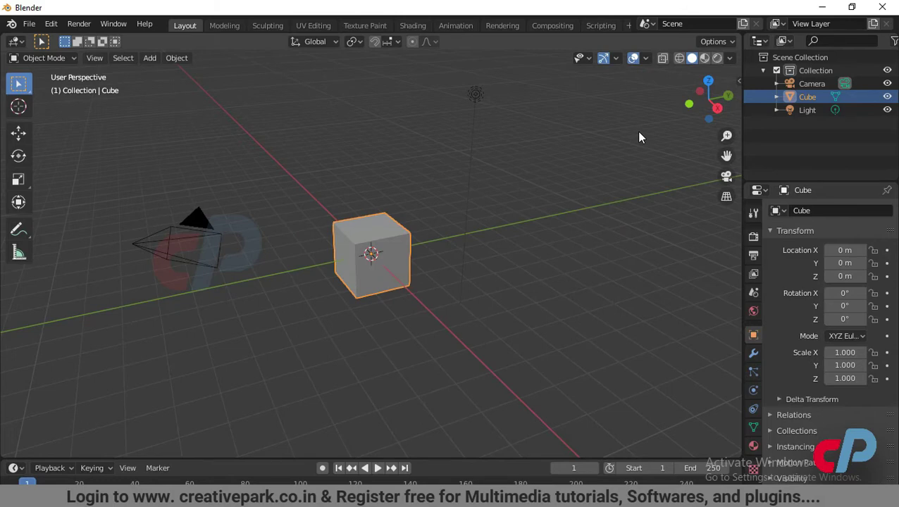
scroll(637, 131, up, 2)
- Install MB-Lab-1_7_7b.zip from the Blender_2.8x_addons folder and enable the Characters: MB-Lab add-on
click(45, 27)
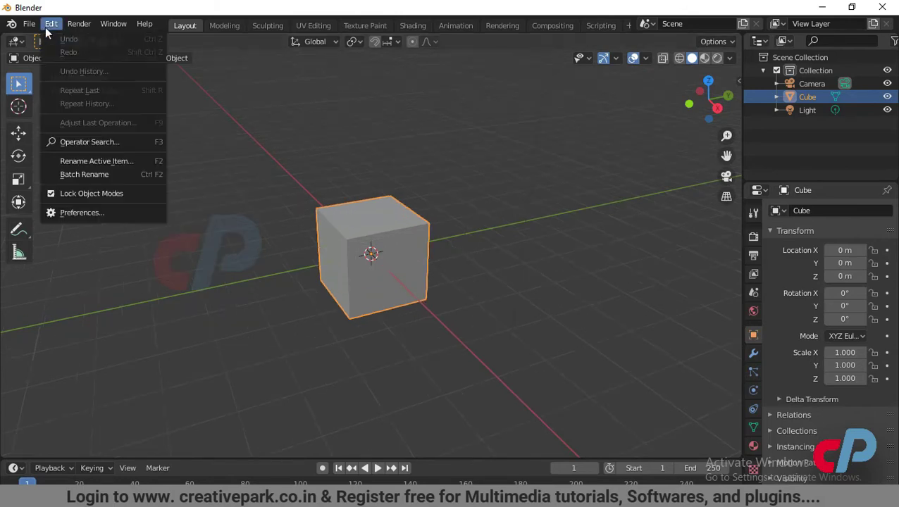
click(89, 210)
drag(233, 51, 437, 81)
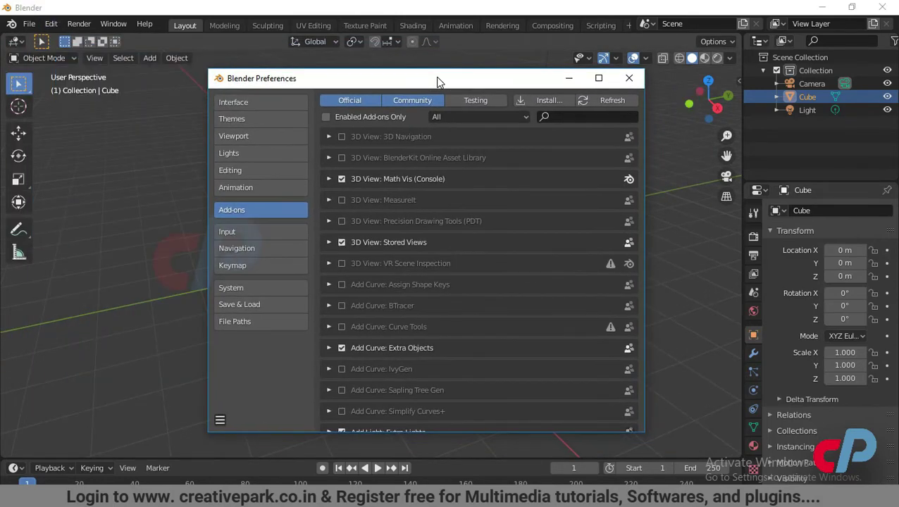
click(534, 101)
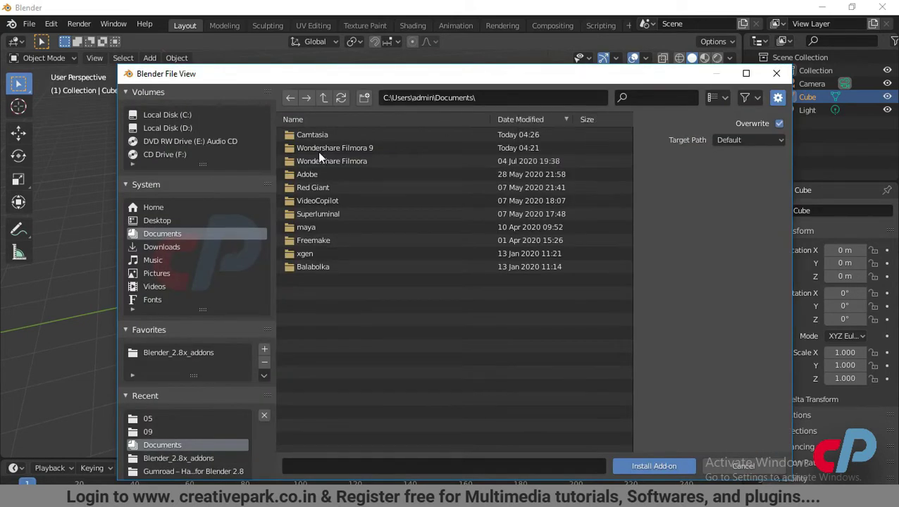
click(145, 354)
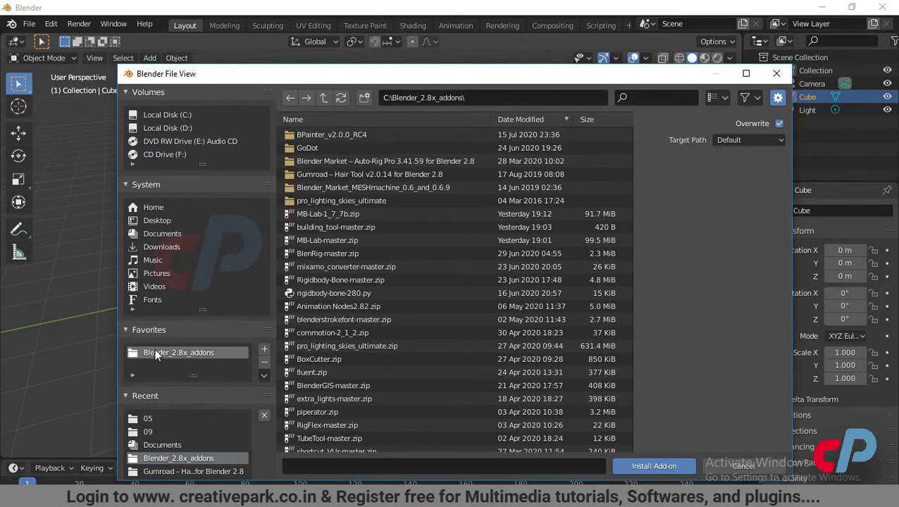
click(328, 214)
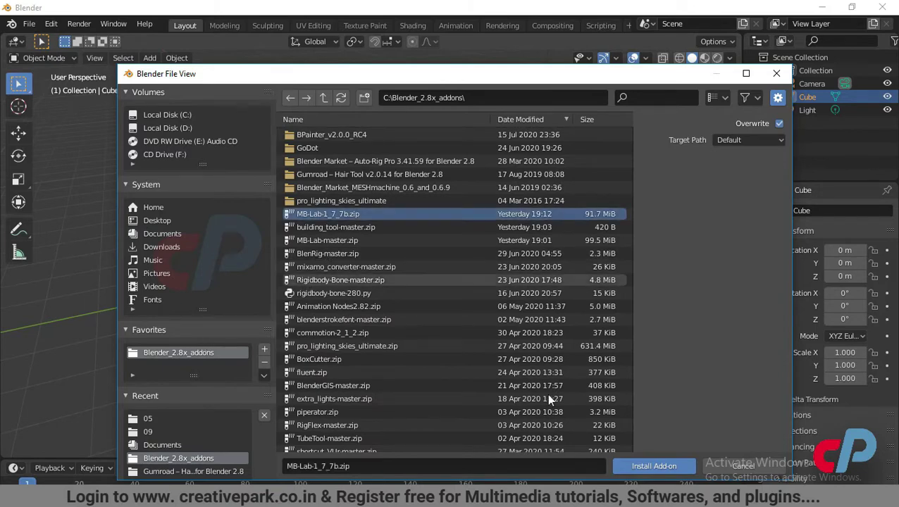
click(653, 466)
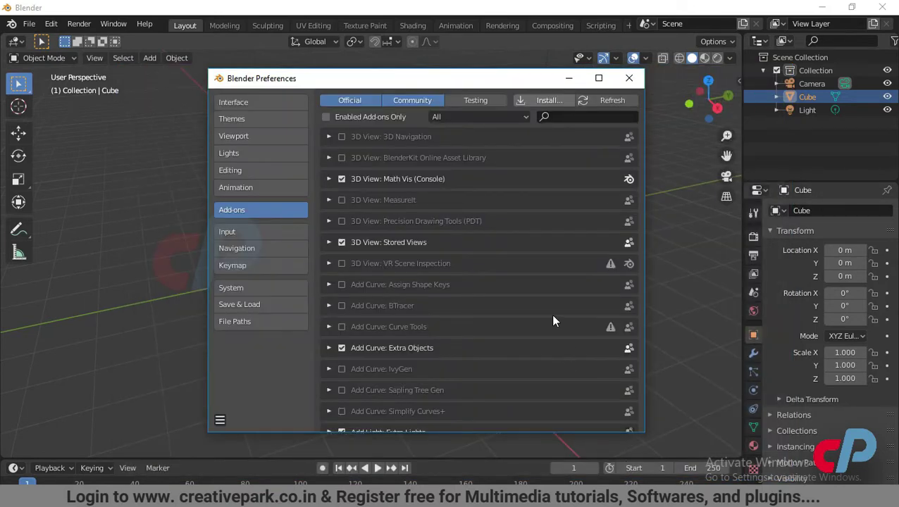
click(328, 136)
click(342, 137)
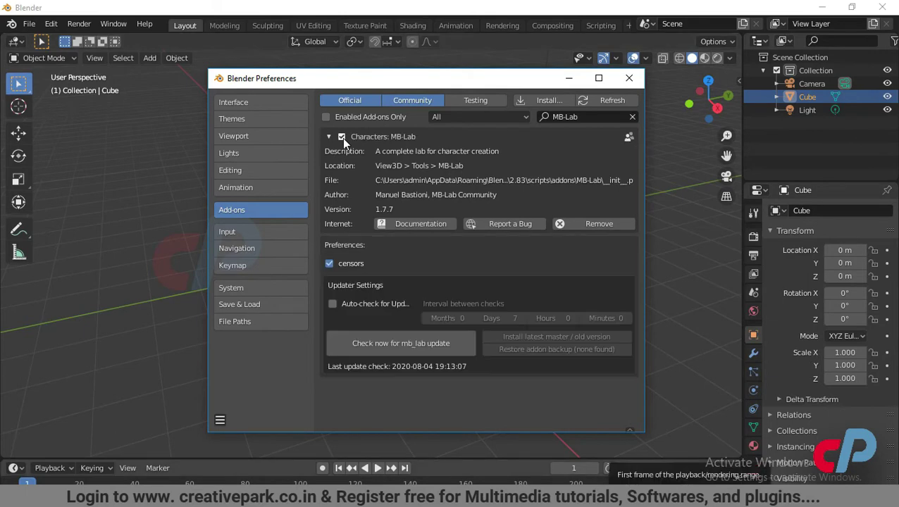
- Check for an MB-Lab update with automatic update checks turned on, and save the preferences
click(333, 303)
click(382, 345)
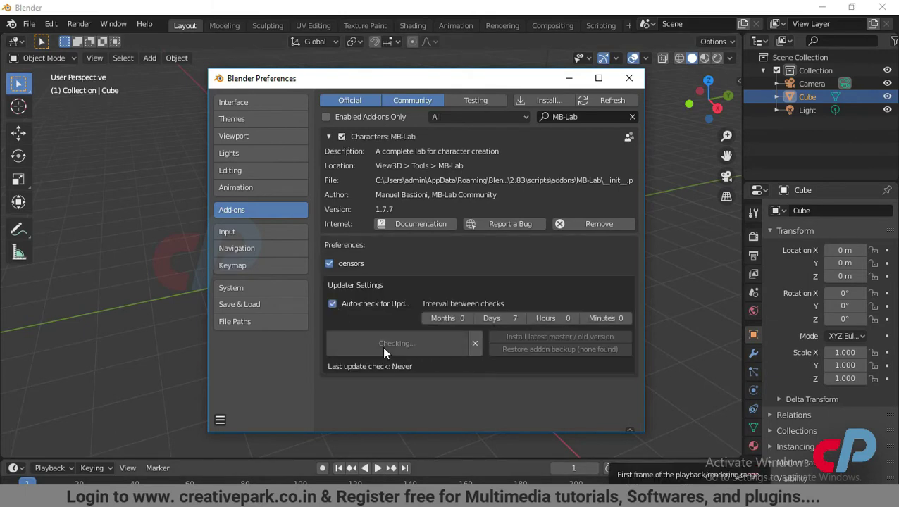
click(220, 420)
click(237, 389)
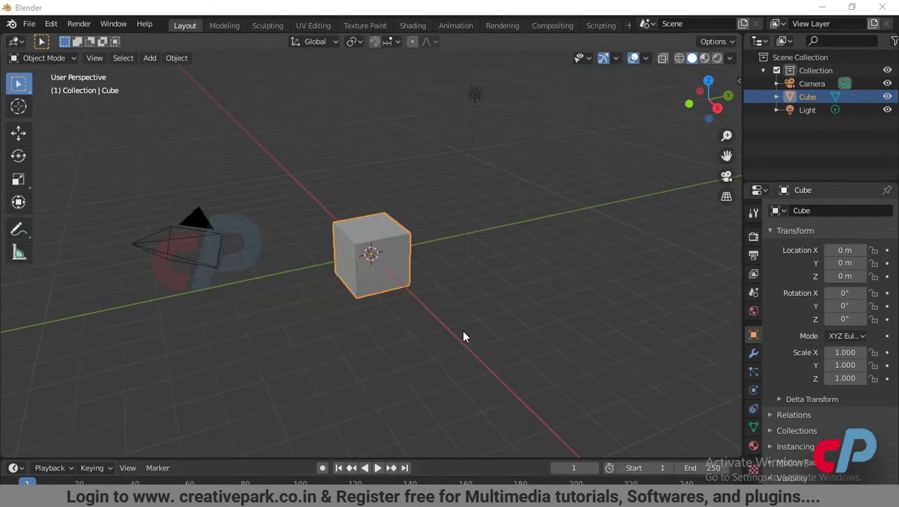
- Create an Afro female MB-Lab character with the Cycles engine and inspect the figure
click(599, 310)
key(n)
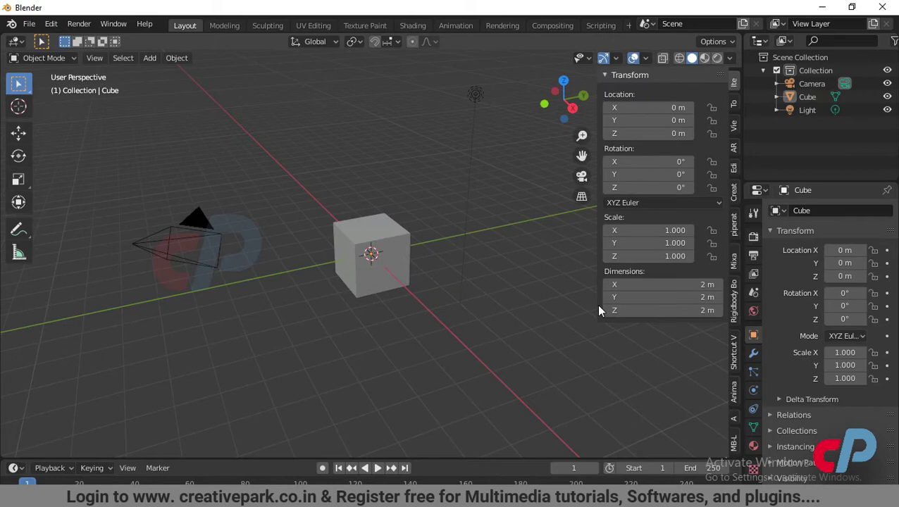
click(735, 443)
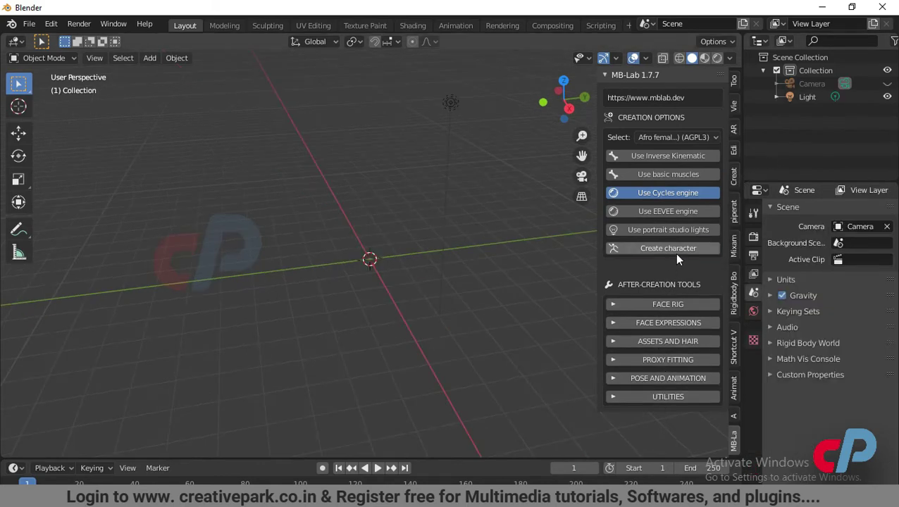
click(674, 253)
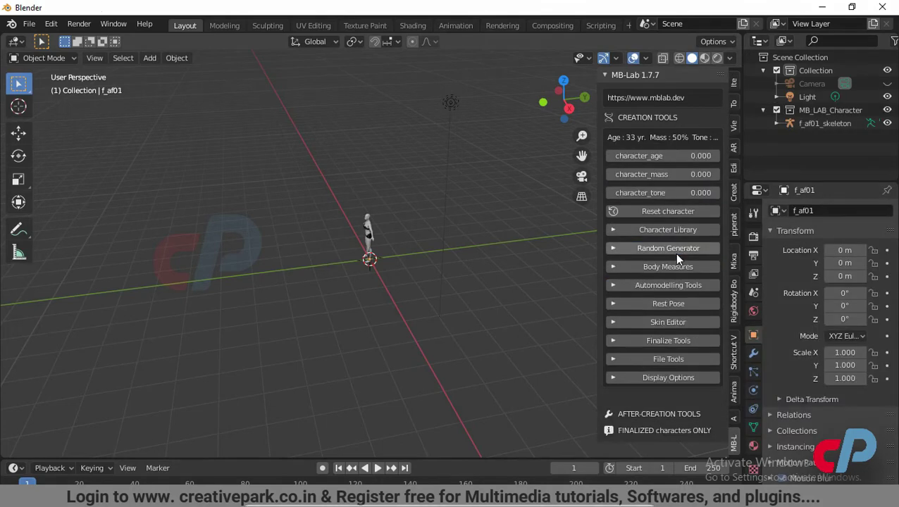
scroll(337, 279, up, 6)
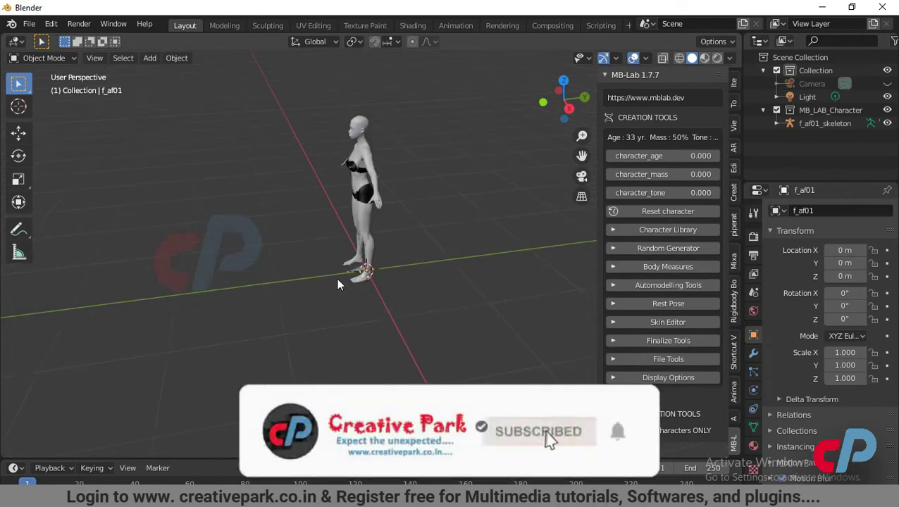
middle_drag(336, 261, 364, 286)
scroll(375, 257, up, 3)
scroll(377, 260, up, 1)
scroll(377, 253, down, 3)
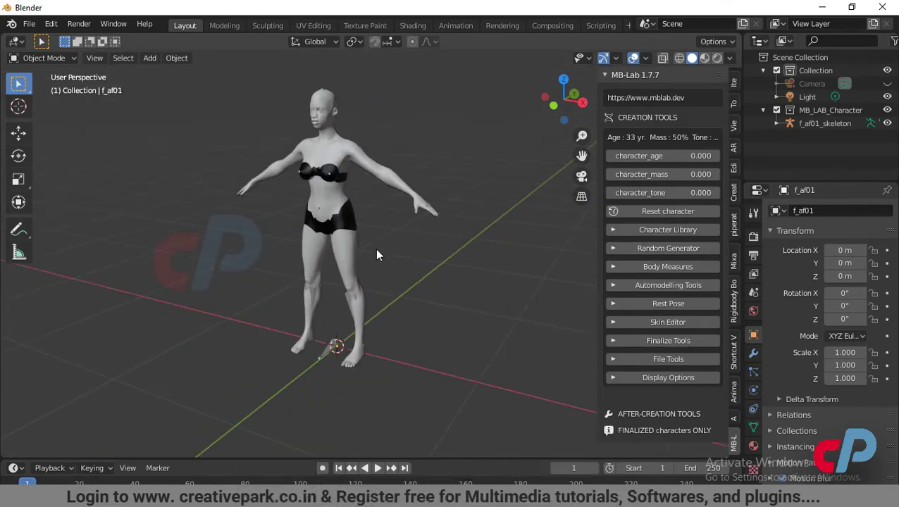
middle_drag(375, 248, 387, 221)
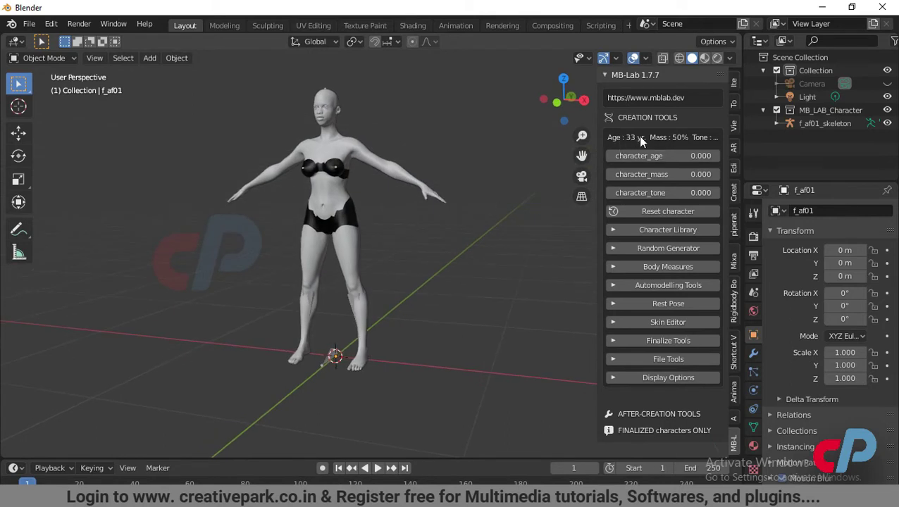
- Try the character's age setting at 1.000 and return it to 0
click(655, 155)
text(0.0)
key(Return)
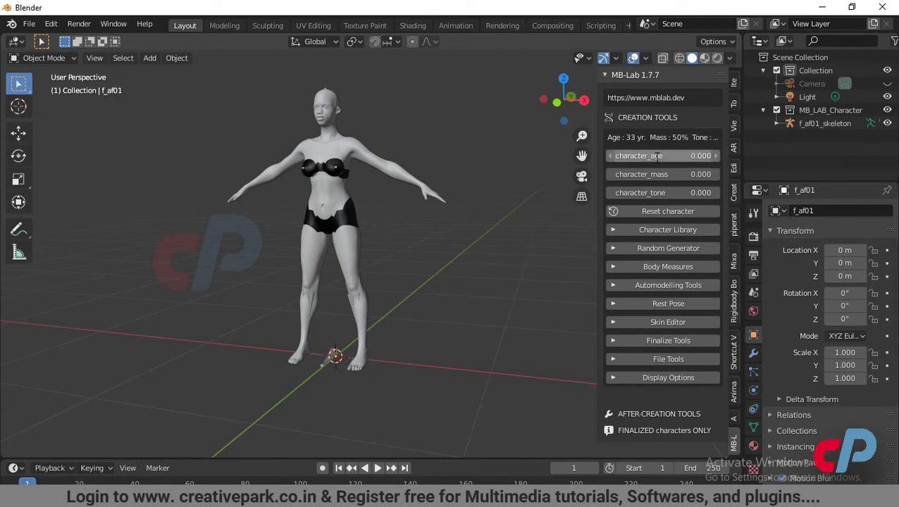
mouse_move(656, 156)
mouse_down()
mouse_move(691, 155)
mouse_move(655, 156)
mouse_up()
double_click(655, 156)
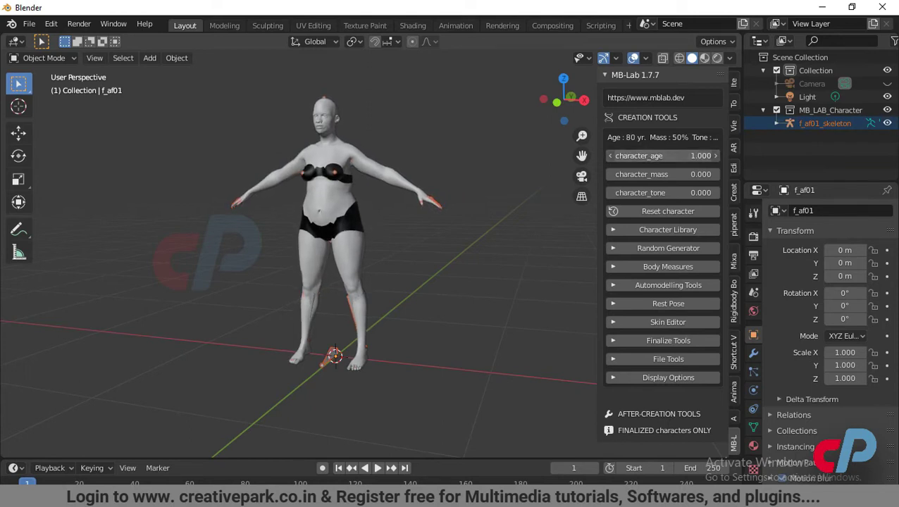
key(Return)
double_click(656, 156)
text(0)
key(Return)
- Try several values for the character's mass, including 1.000, ending at 0.500, and view the figure from the front
double_click(655, 174)
text(0.0)
key(Return)
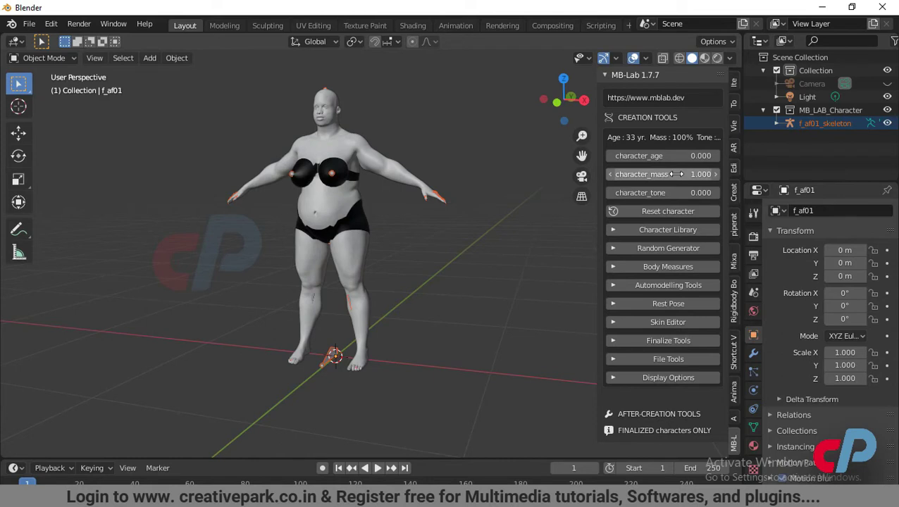
double_click(656, 174)
text(0.1)
key(Return)
drag(655, 174, 638, 174)
click(655, 174)
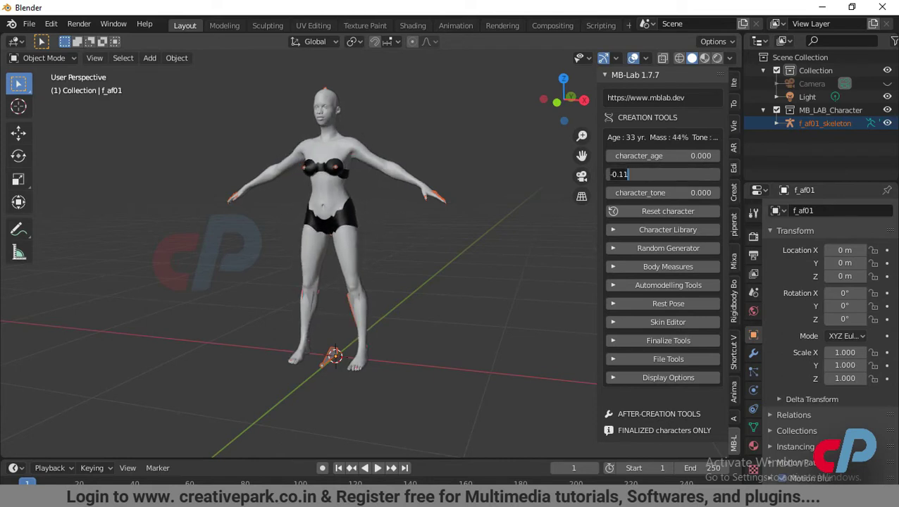
text(.5)
key(Return)
middle_drag(550, 195, 372, 196)
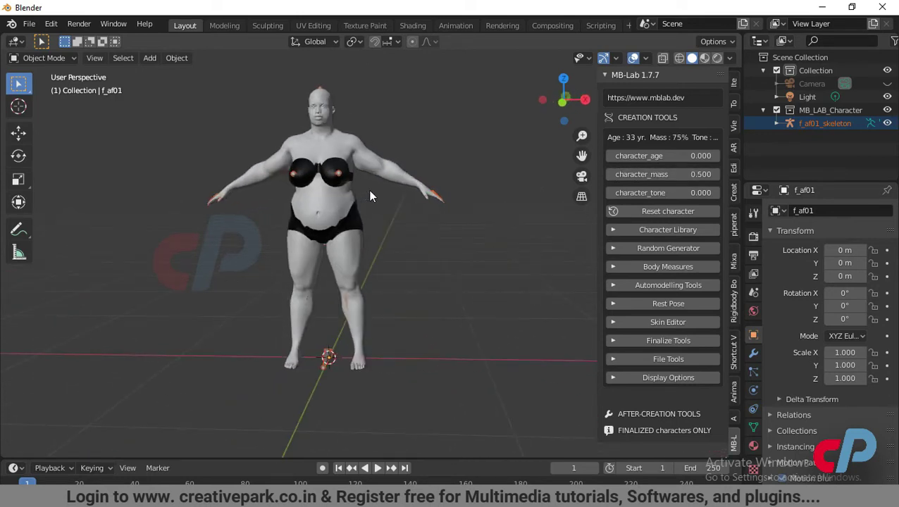
- Try the character's tone at 0.500, return it to 0 and reset the character
click(654, 193)
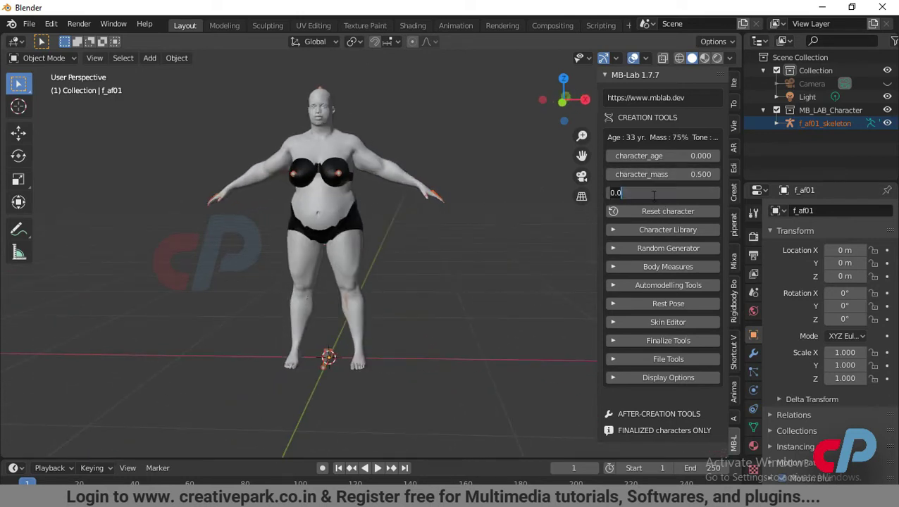
text(.5)
key(Return)
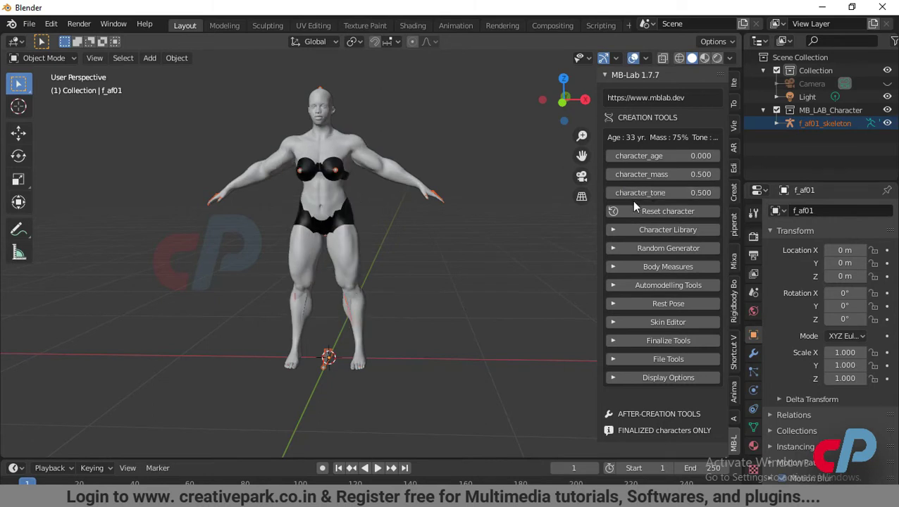
click(654, 193)
text(0)
key(Return)
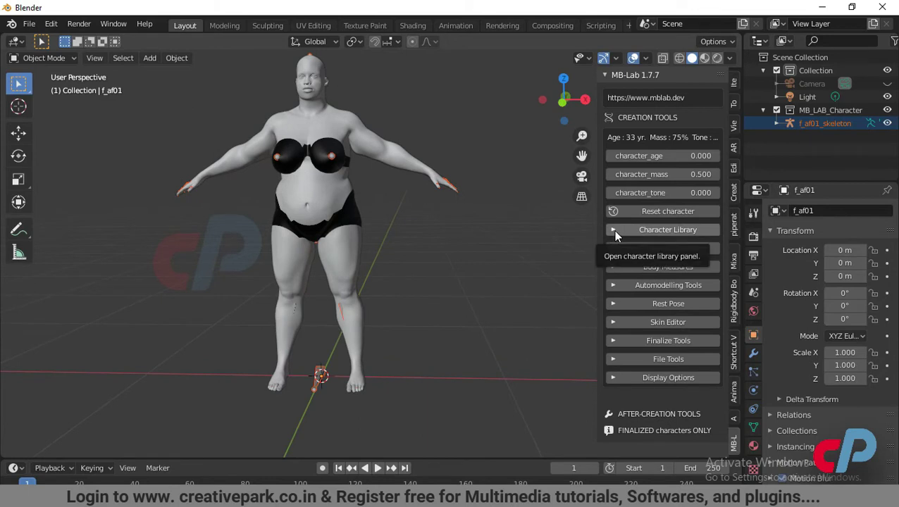
click(662, 211)
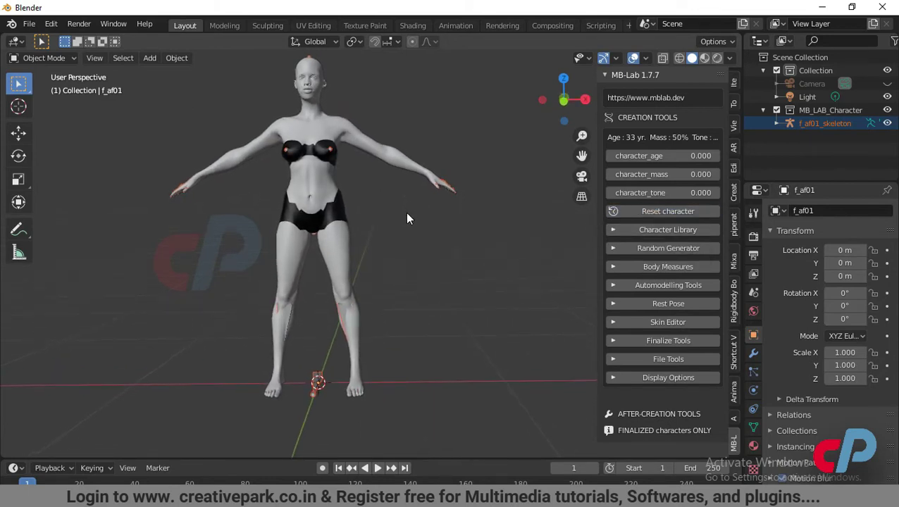
- Apply the type_heavybody body type from the character library to the figure
click(613, 231)
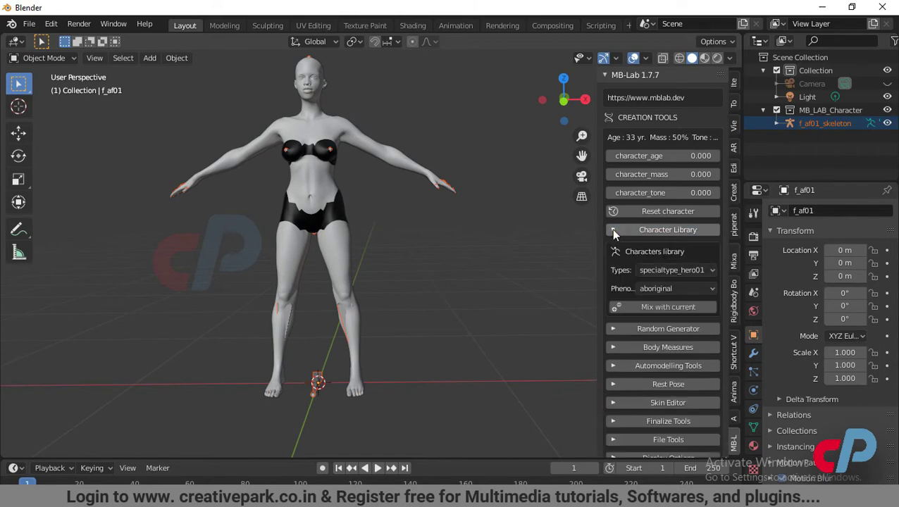
click(709, 270)
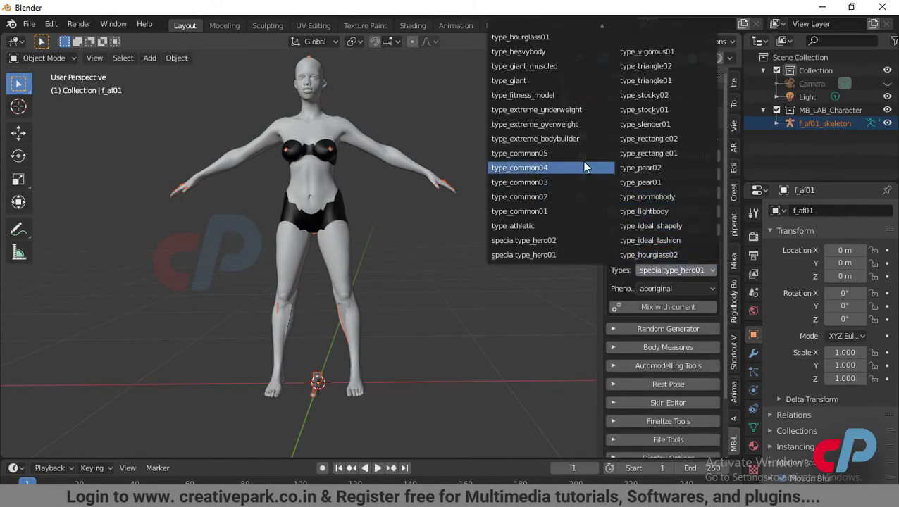
click(547, 52)
middle_drag(423, 169, 441, 180)
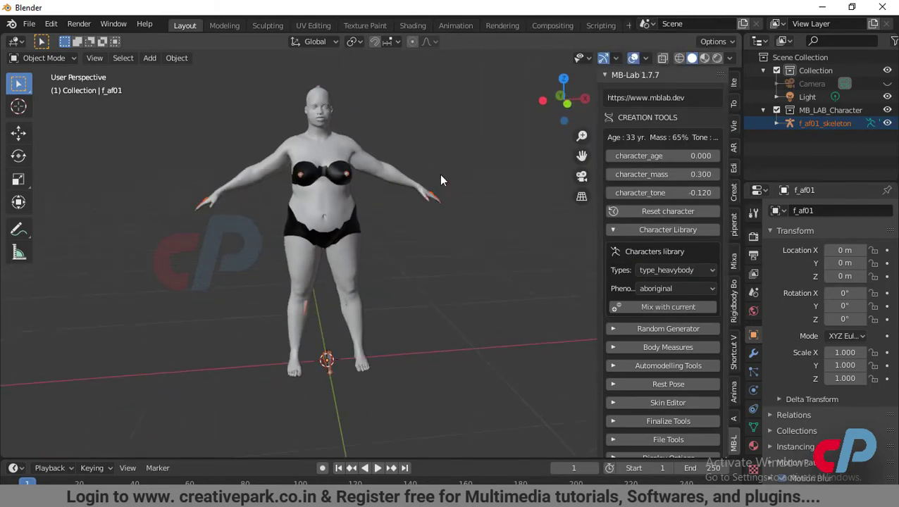
- Try the african and afroasian phenotypes on the character and settle on afromediterranean
click(690, 288)
click(695, 317)
click(691, 290)
click(695, 333)
click(692, 290)
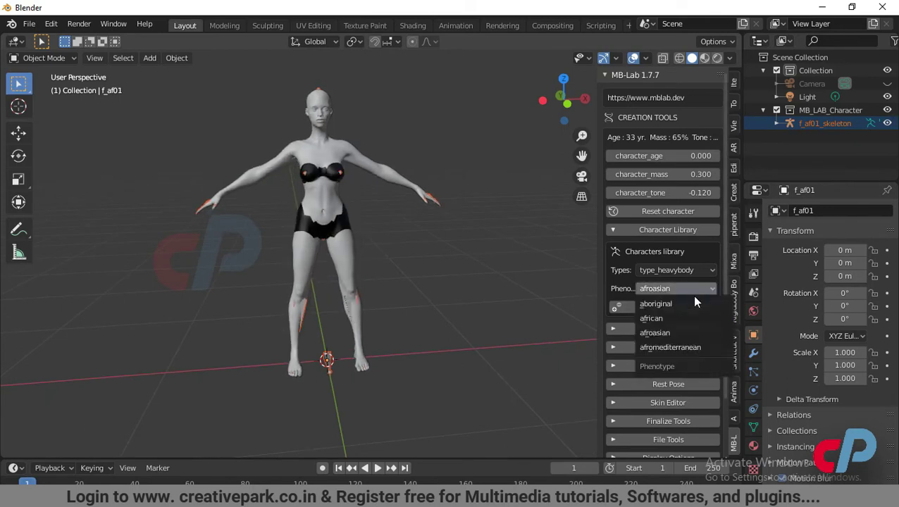
click(691, 342)
- Reapply the type_heavybody body type to the afromediterranean character and inspect the figure
click(679, 272)
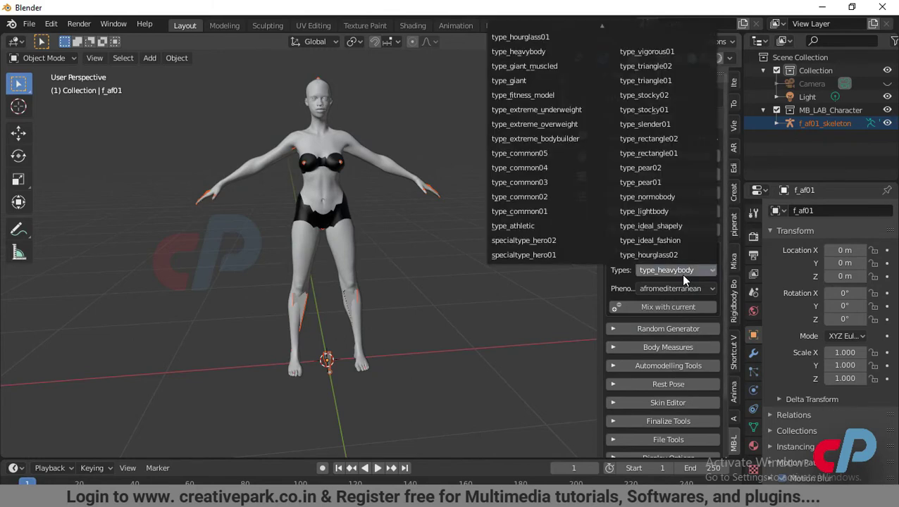
click(539, 53)
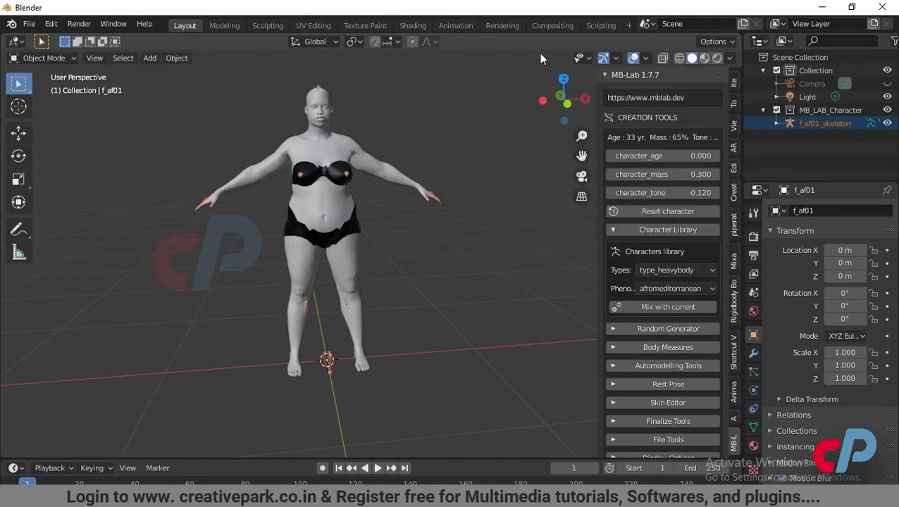
mouse_move(459, 182)
middle_down()
mouse_move(451, 186)
mouse_move(466, 187)
middle_up()
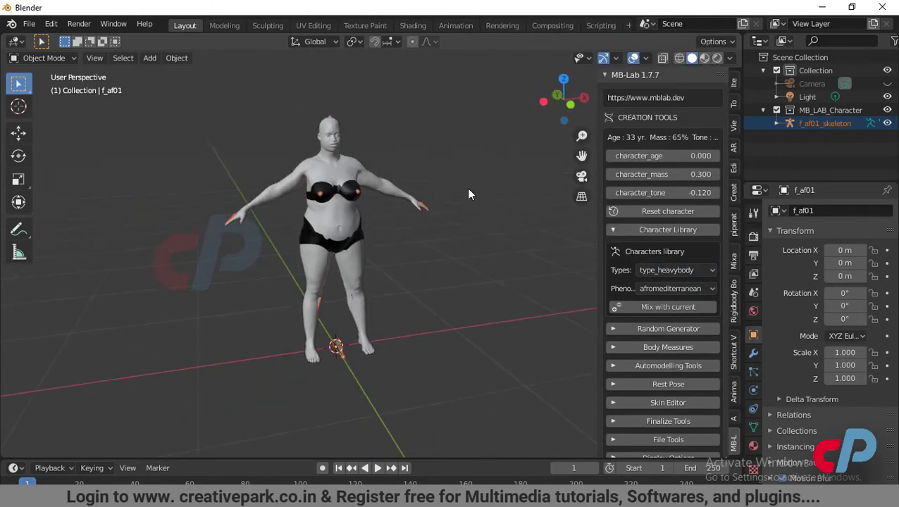
- Show the character's body measures for the Chest morphing category
click(613, 348)
scroll(673, 279, down, 1)
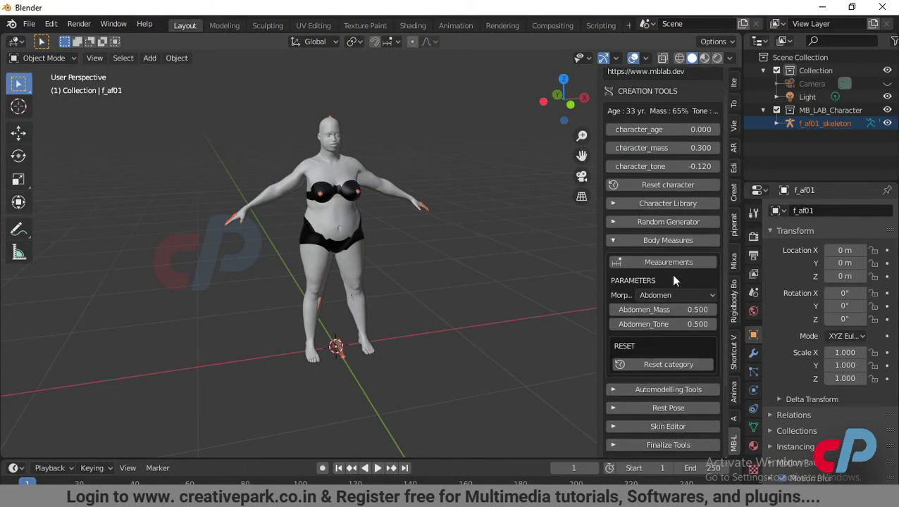
click(679, 296)
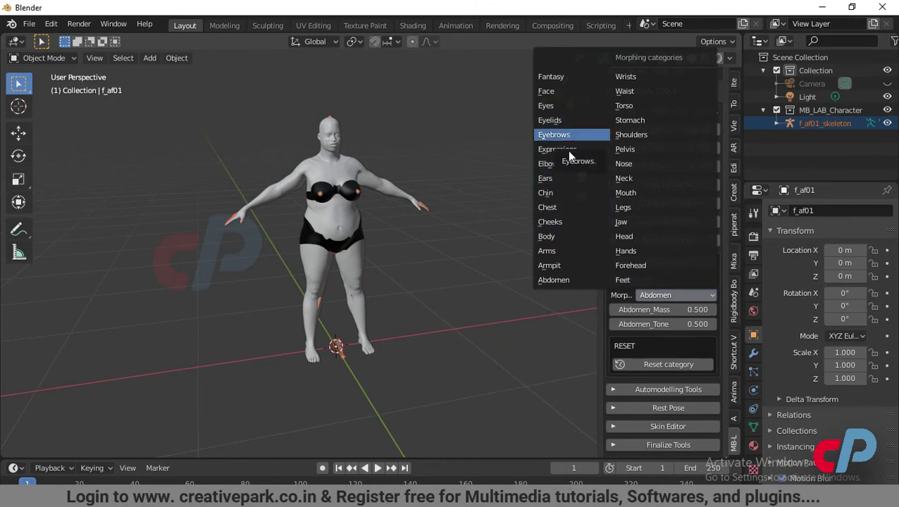
click(571, 208)
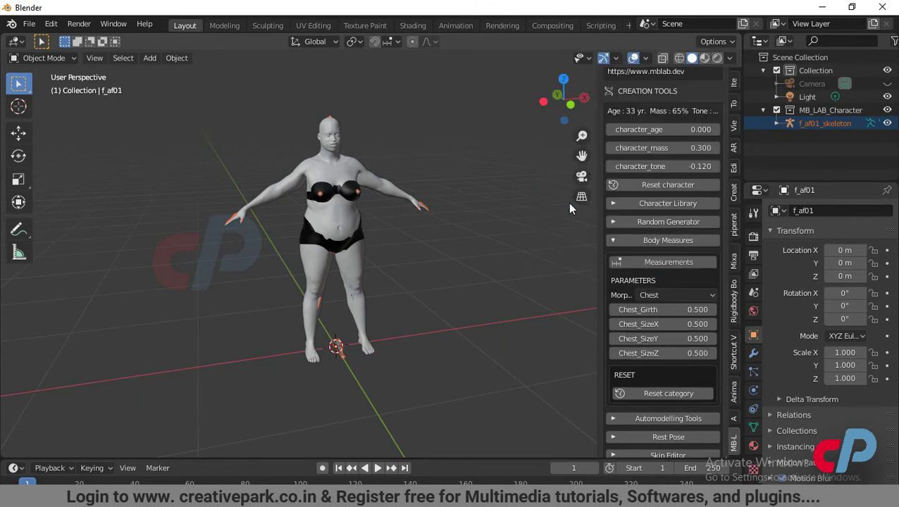
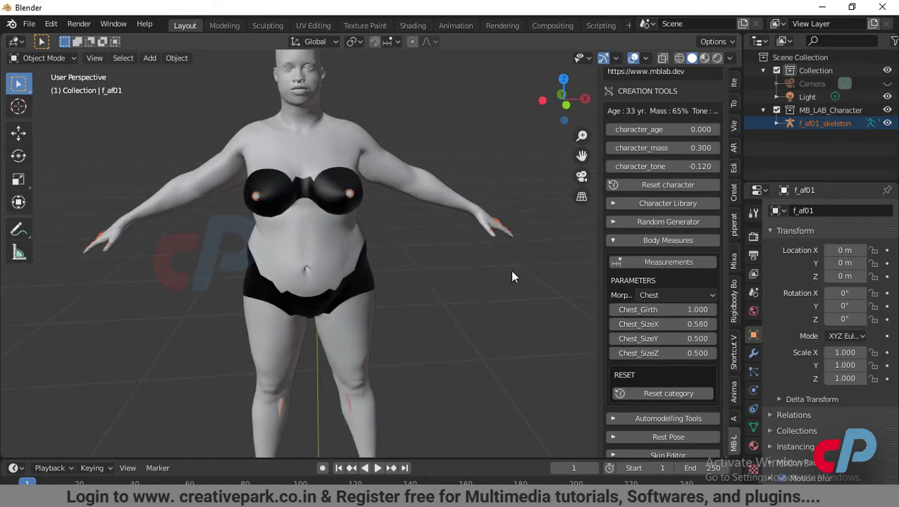
- Switch the body measures to the Waist category and reduce the waist size to 0.079
click(670, 294)
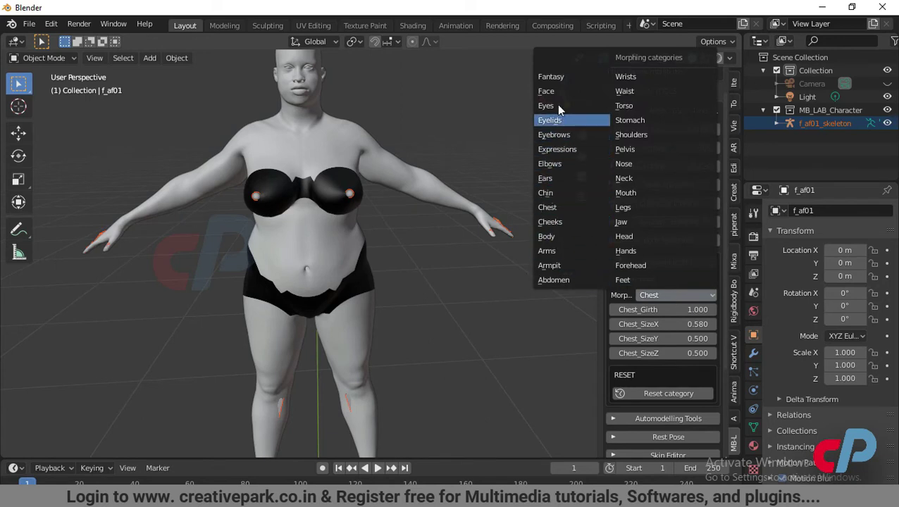
click(626, 93)
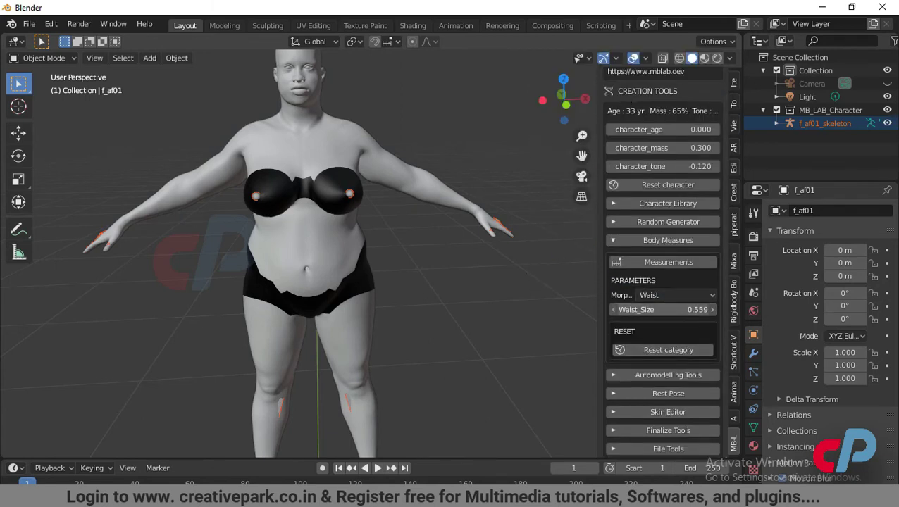
drag(647, 310, 456, 331)
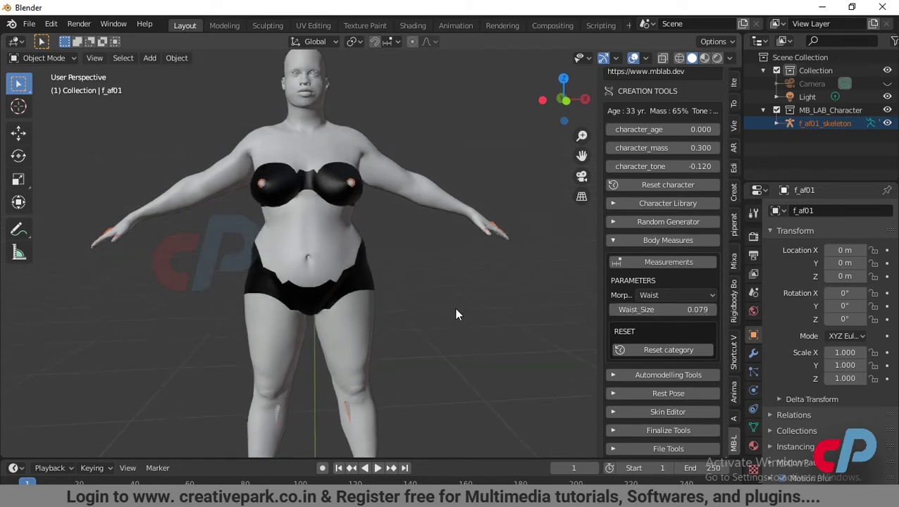
scroll(669, 338, down, 3)
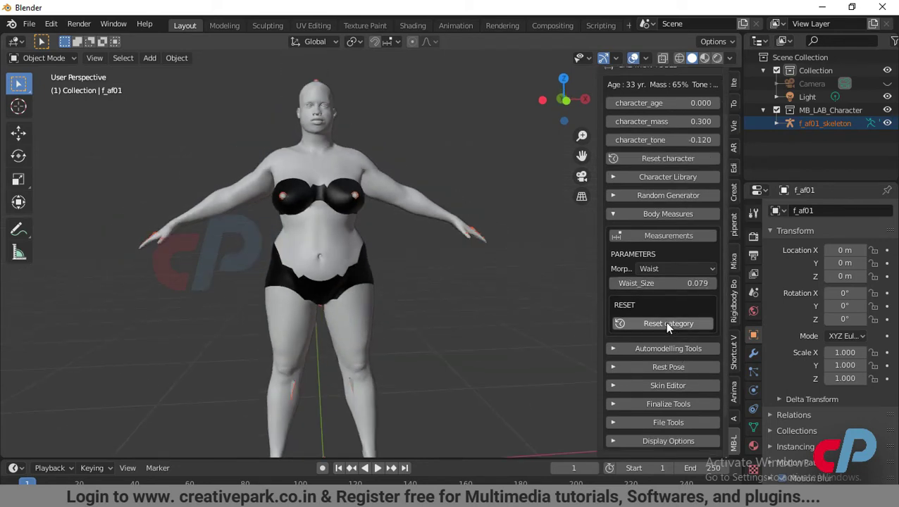
- Open the skin editor settings and show the character in Material Preview shading, closer up
click(615, 320)
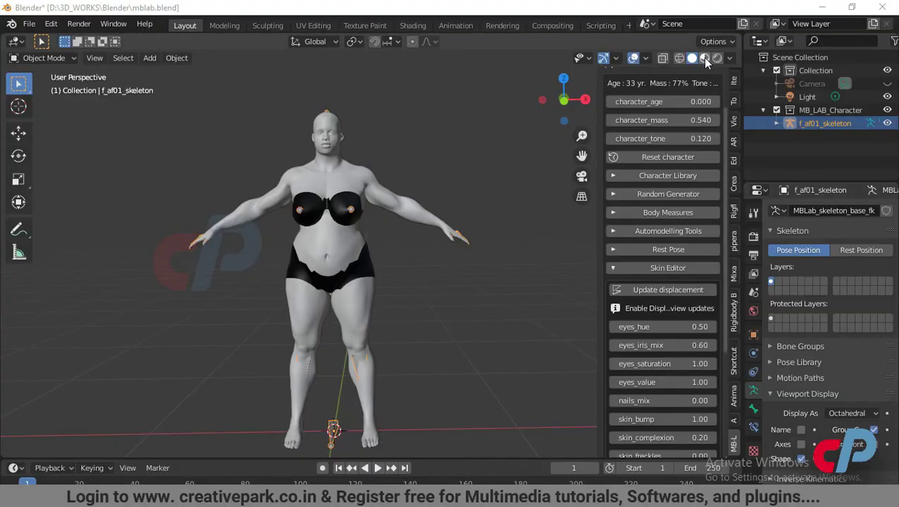
click(705, 58)
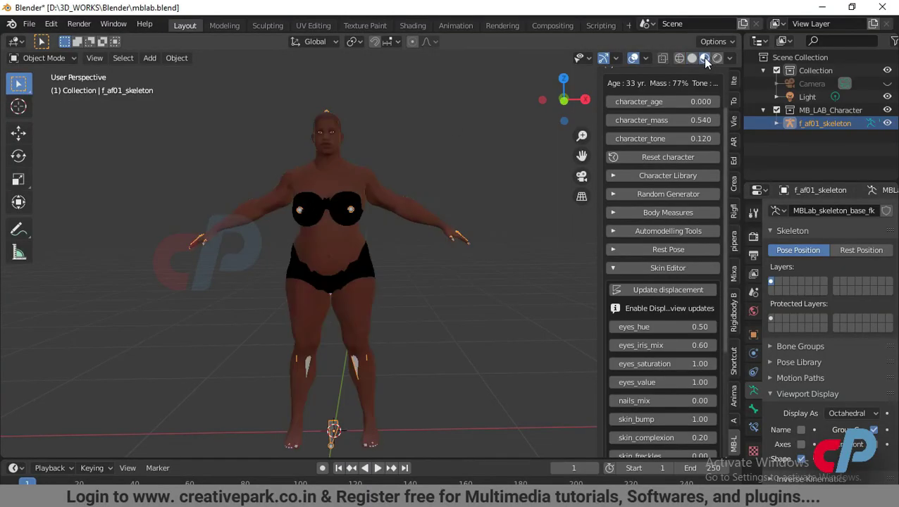
scroll(453, 145, up, 3)
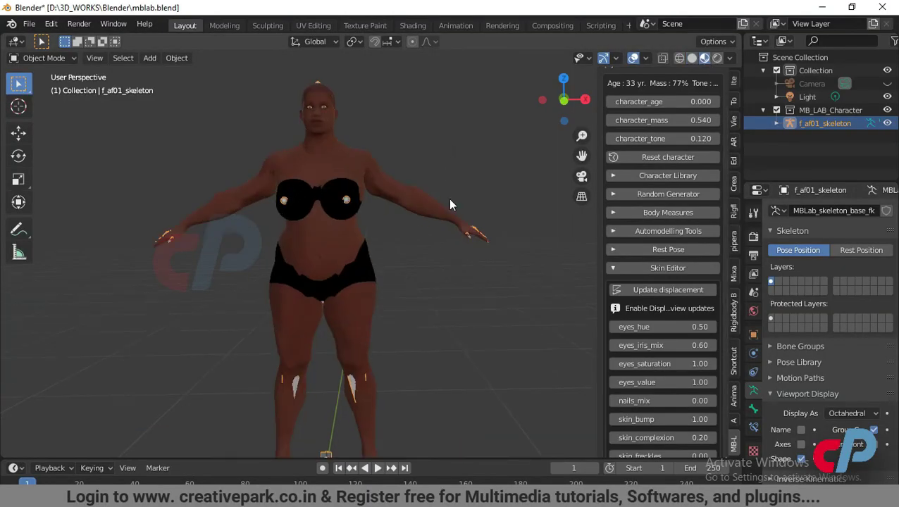
shift+scroll(458, 235, up, 3)
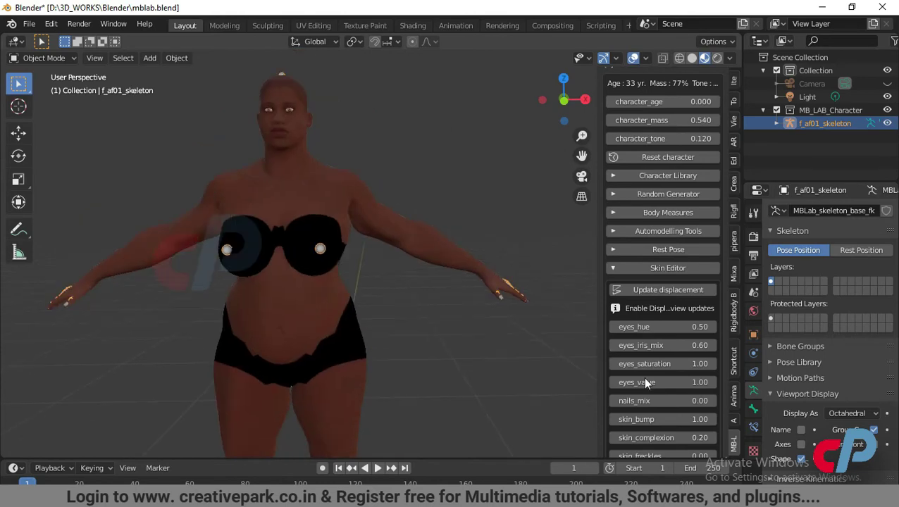
click(615, 267)
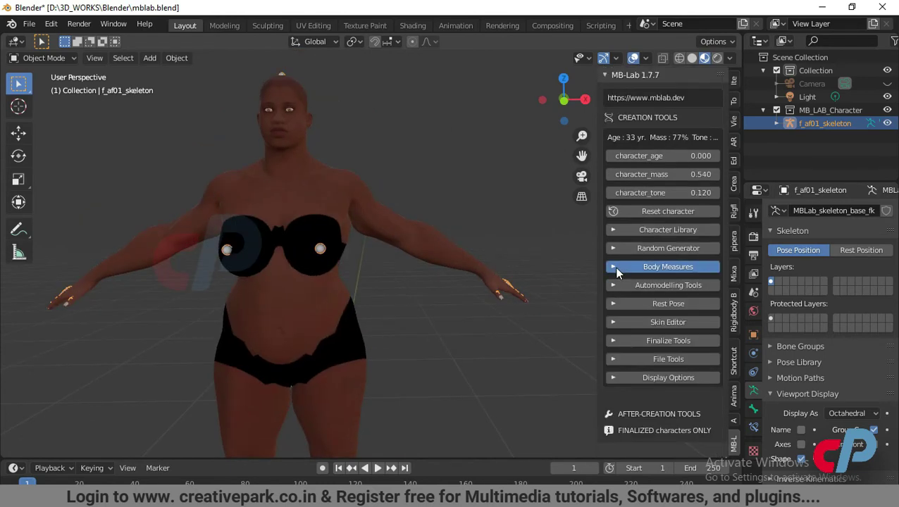
click(614, 267)
click(614, 268)
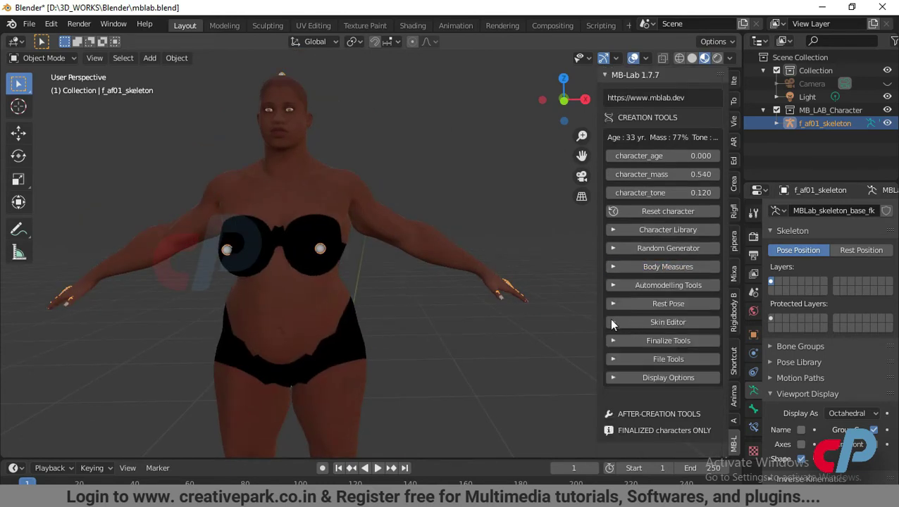
click(612, 323)
- Set the character's skin complexion to 0.50 in the skin editor
scroll(637, 331, down, 3)
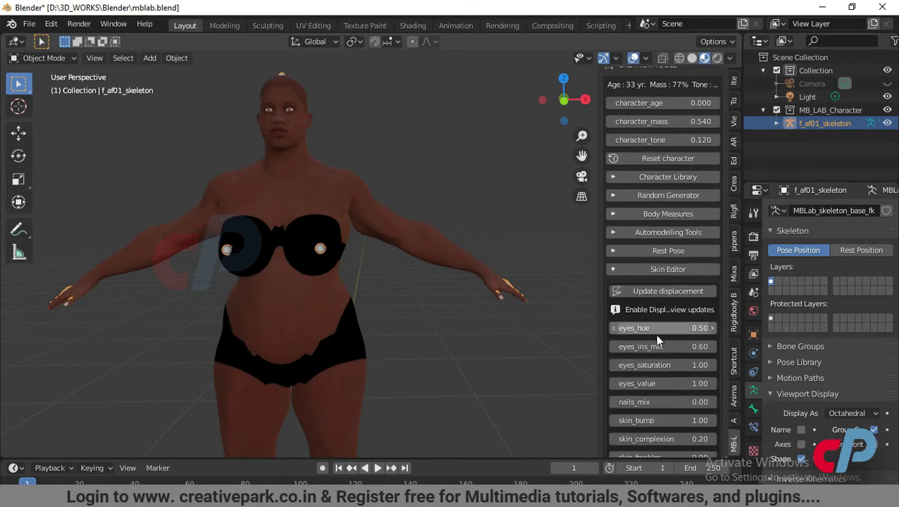
scroll(362, 165, up, 5)
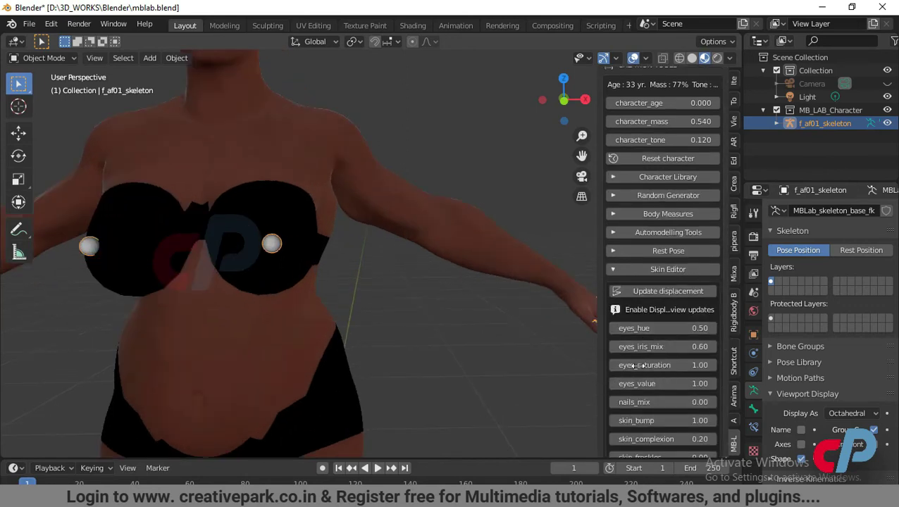
scroll(678, 430, down, 4)
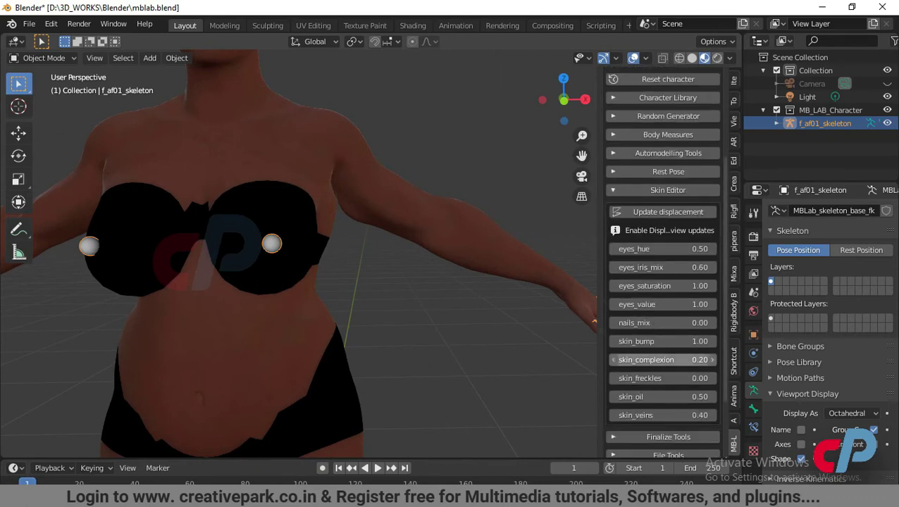
click(700, 360)
text(0.2)
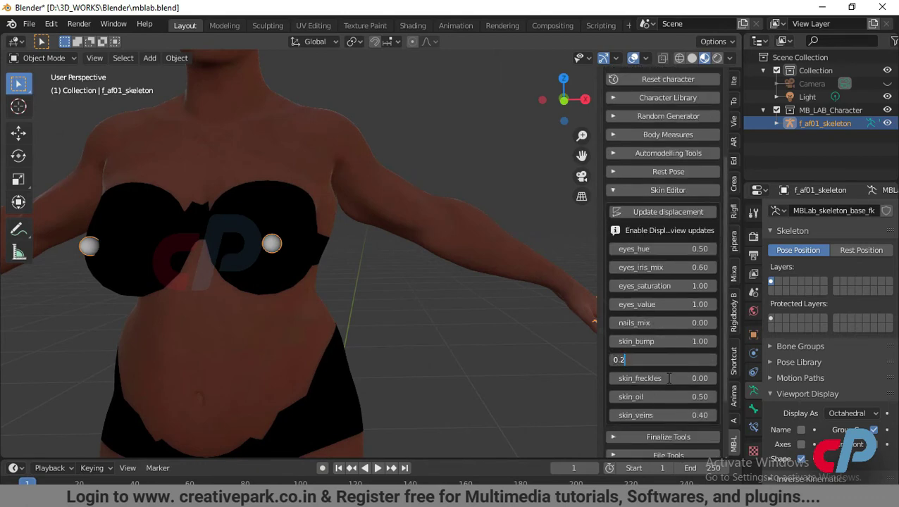
key(Left)
key(BackSpace)
key(Delete)
text(.5)
key(Return)
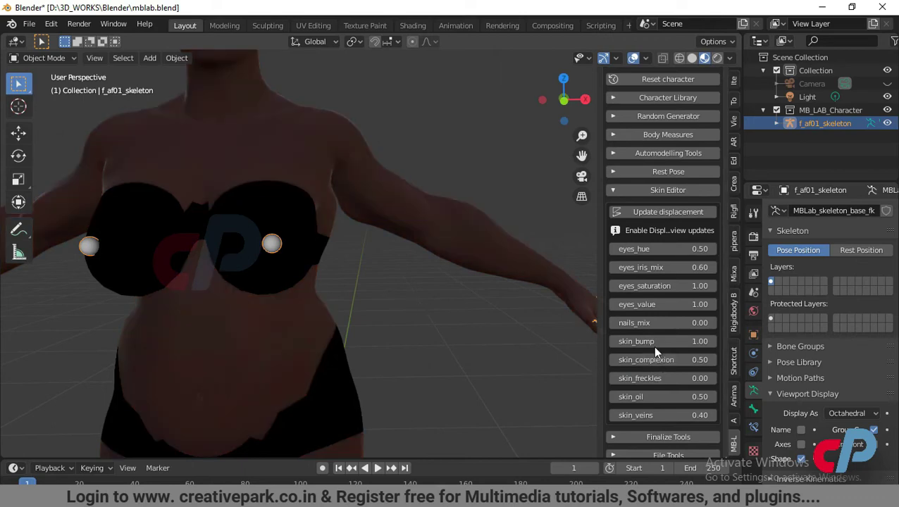
- Set the character's skin bump to 0.50
click(656, 343)
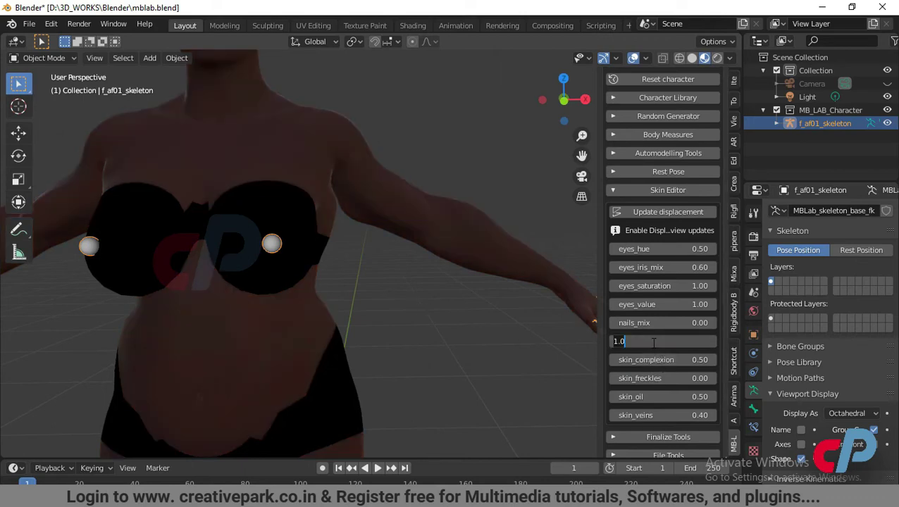
text(.5)
key(Return)
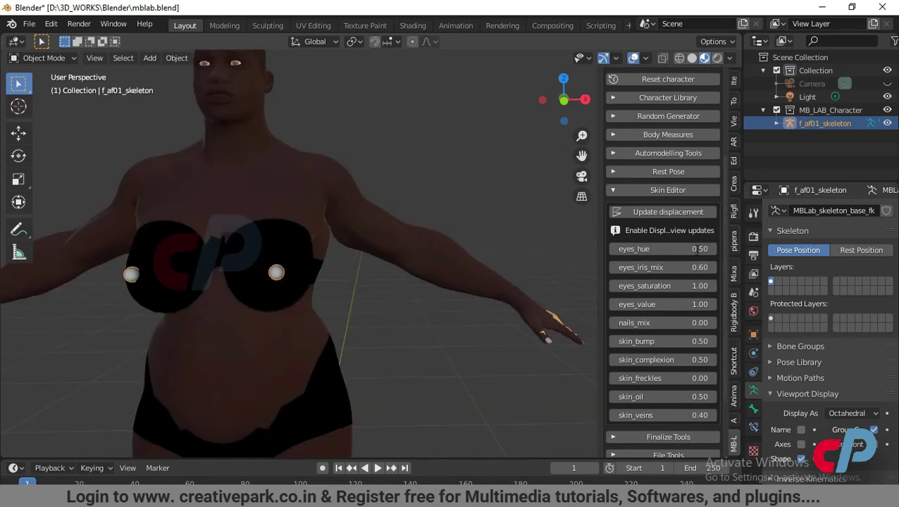
- Set the character's eyes hue to 1.00 in the skin editor and bring the face into view
click(698, 249)
text(1)
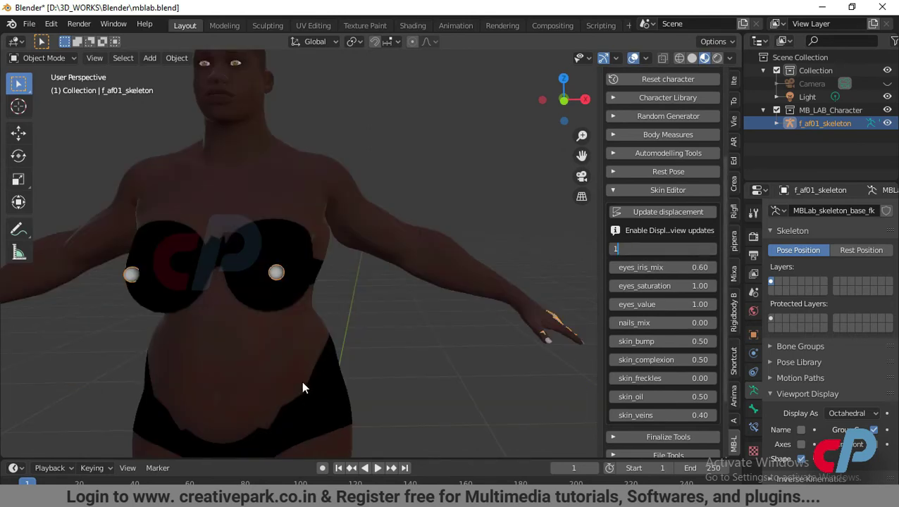
key(Return)
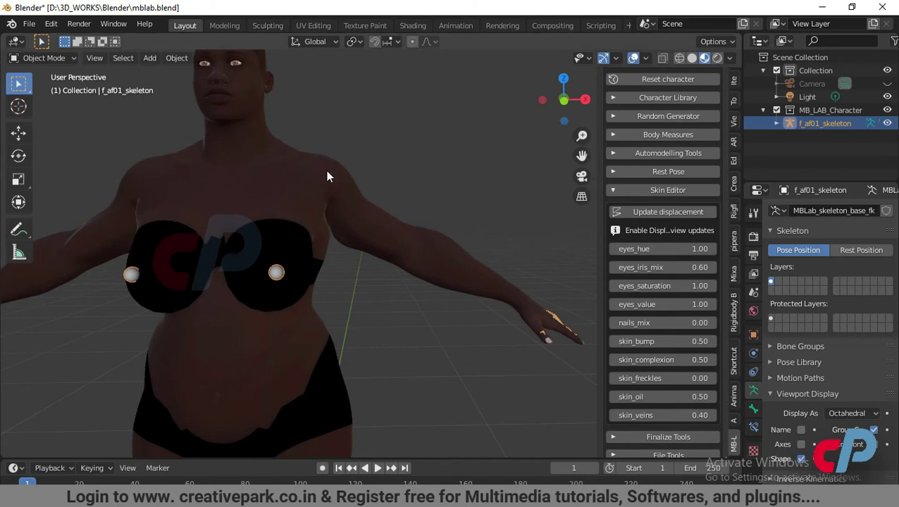
shift+middle_drag(338, 197, 367, 252)
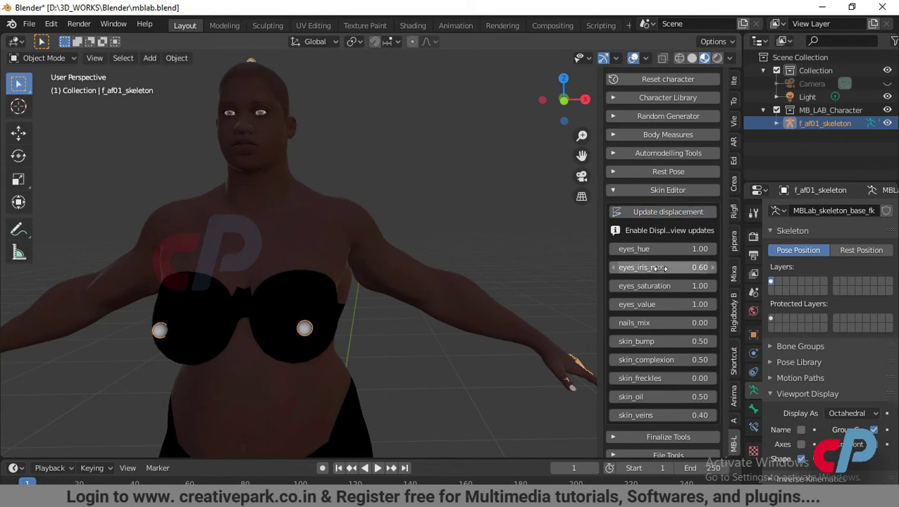
- Reduce the character's skin veins to 0.00 and select the body mesh
scroll(664, 247, down, 3)
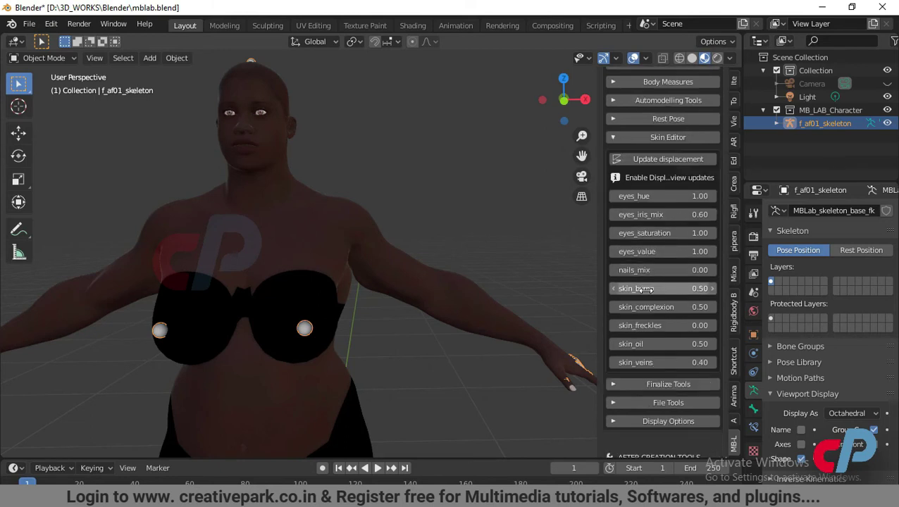
drag(663, 362, 397, 337)
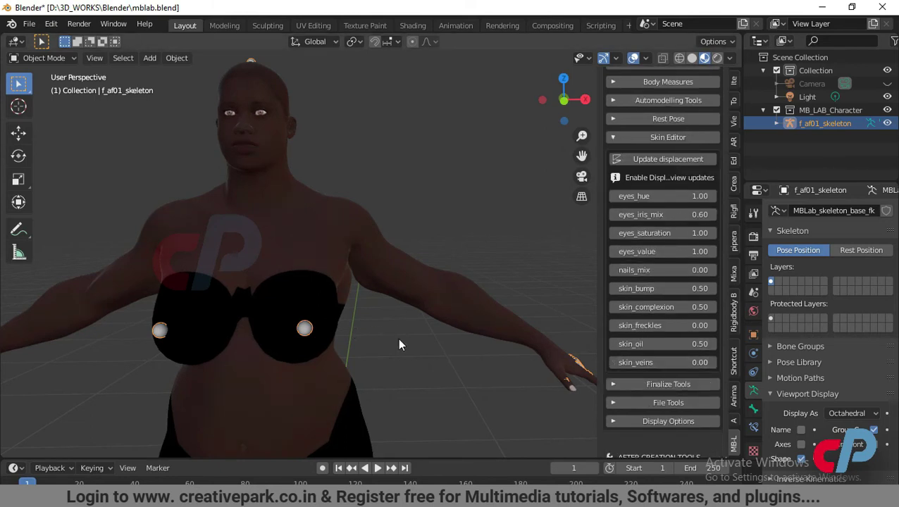
click(315, 203)
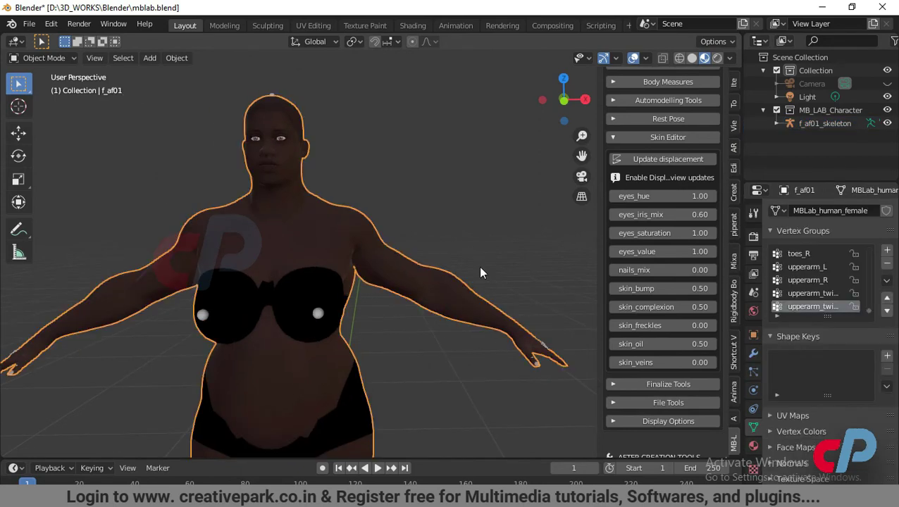
scroll(478, 266, down, 2)
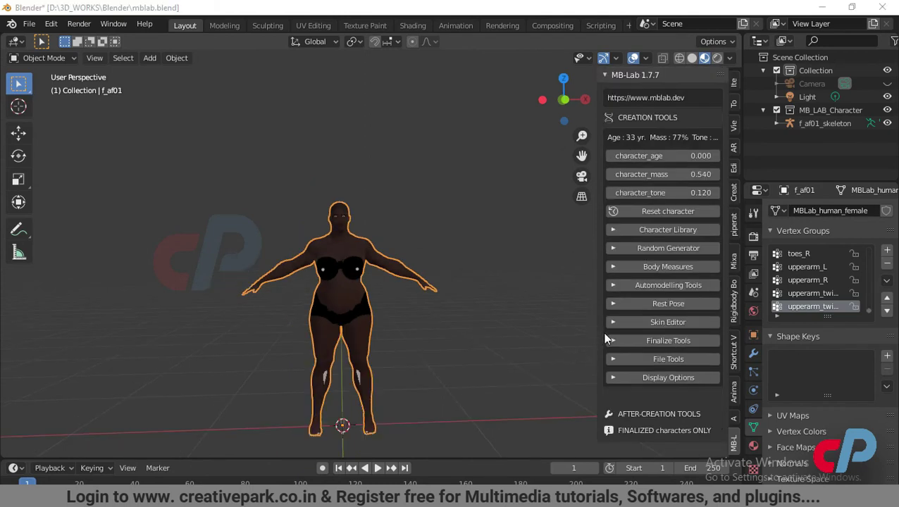
- Open the finalize tools and enter Lady as the prefix for the finalized character
click(608, 339)
scroll(610, 337, down, 1)
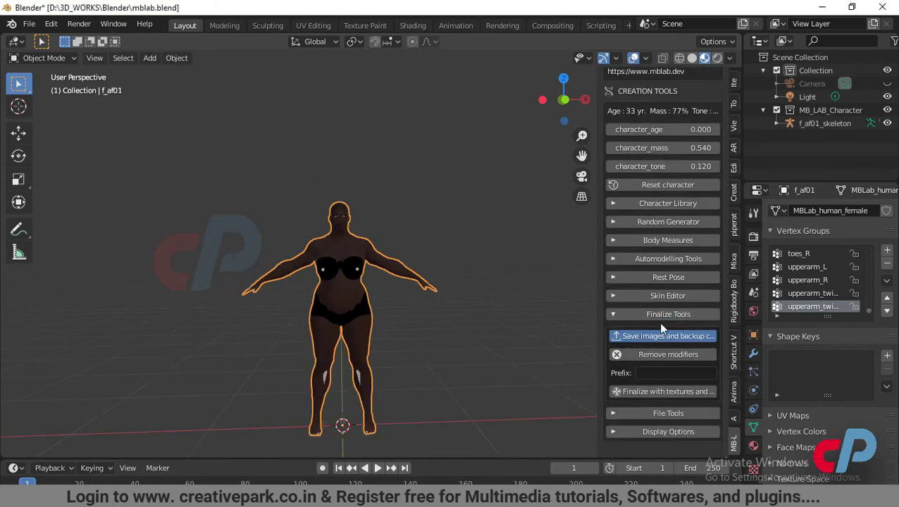
click(654, 373)
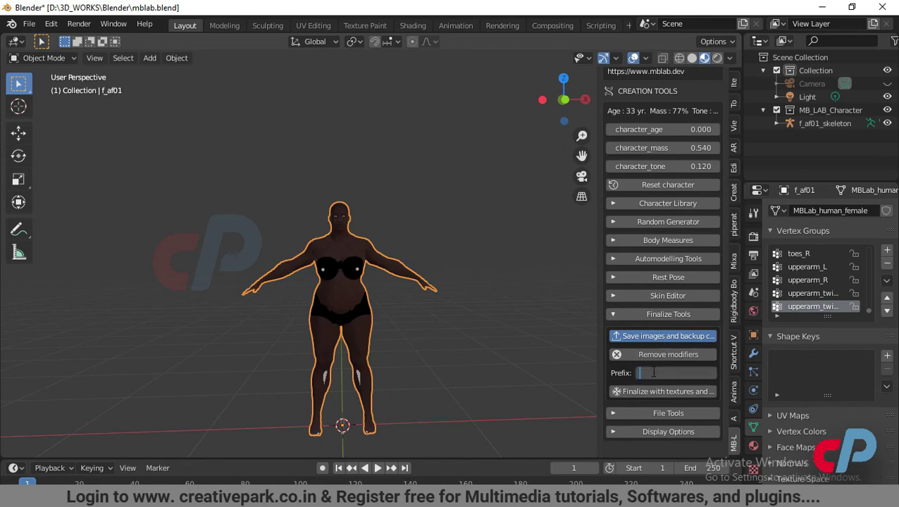
text(Lady)
key(Return)
- Finalize the character with textures and backup, using the file name lady.png in the D:\3D_WORKS\Blender folder
click(654, 393)
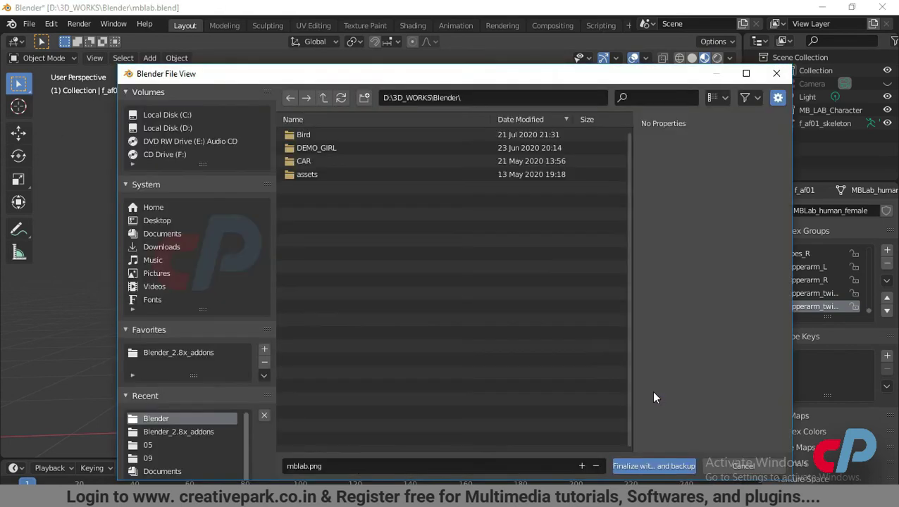
click(316, 465)
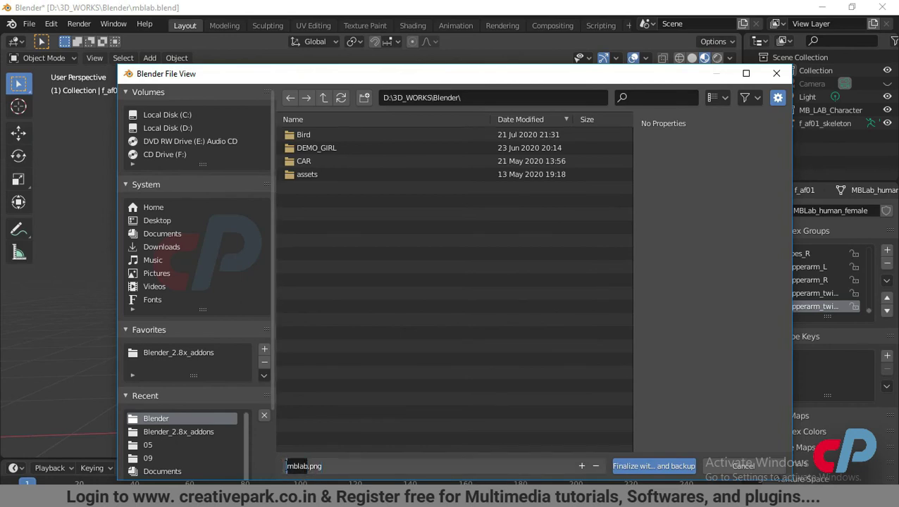
text(lady)
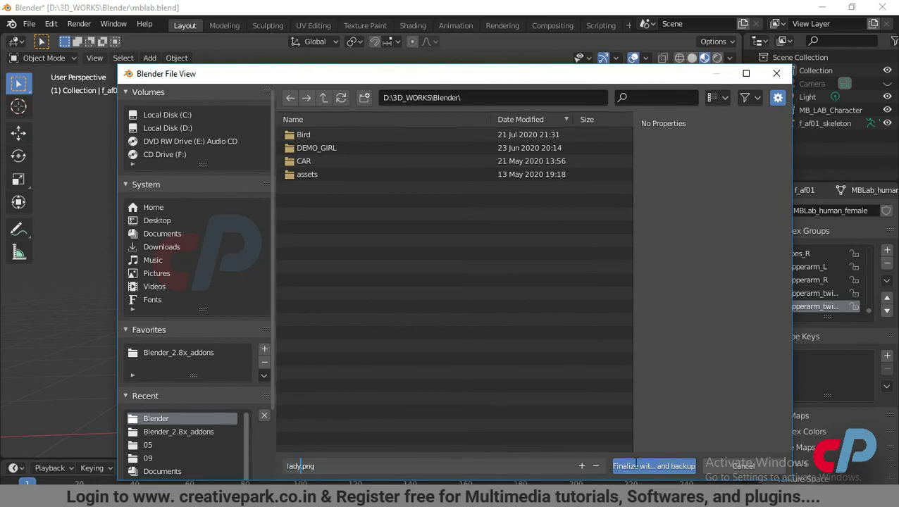
click(636, 466)
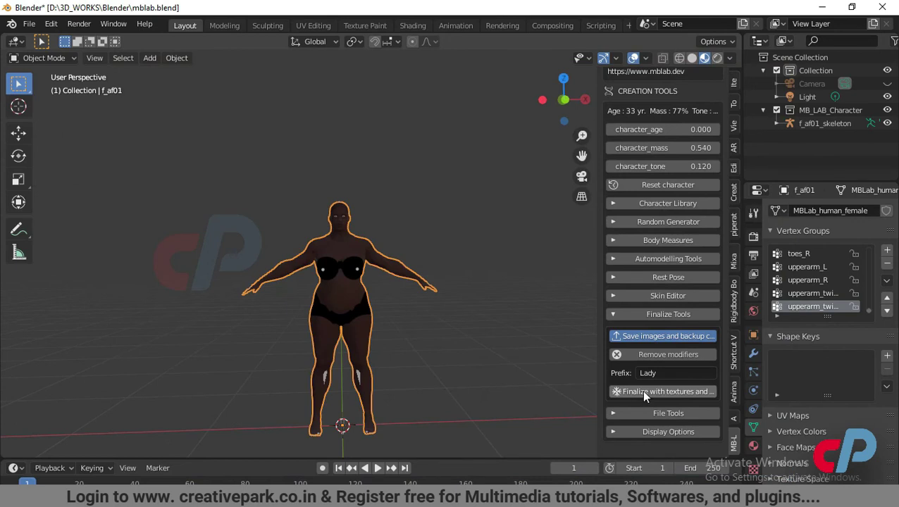